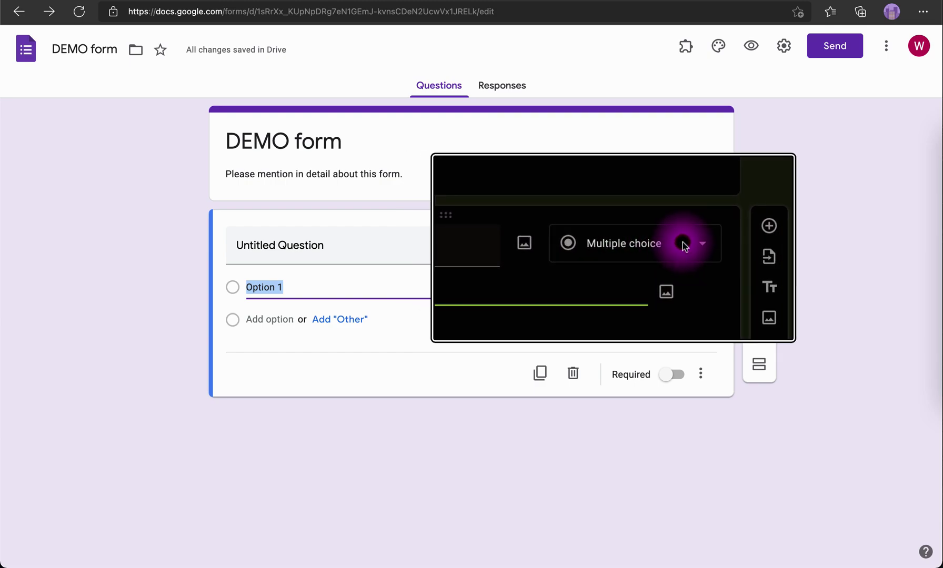
Change the first question to Short answer and title it 'What is your Name?'
click(698, 248)
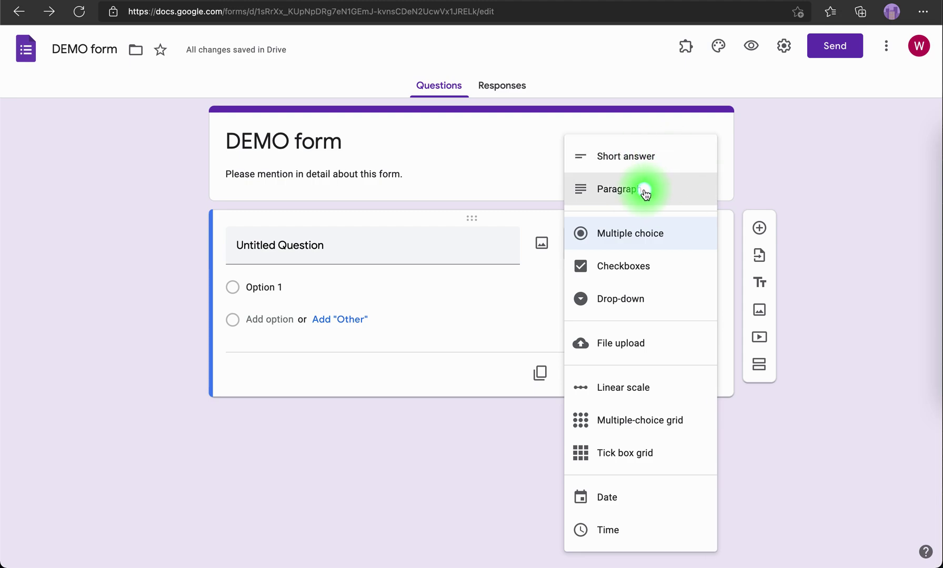
click(623, 156)
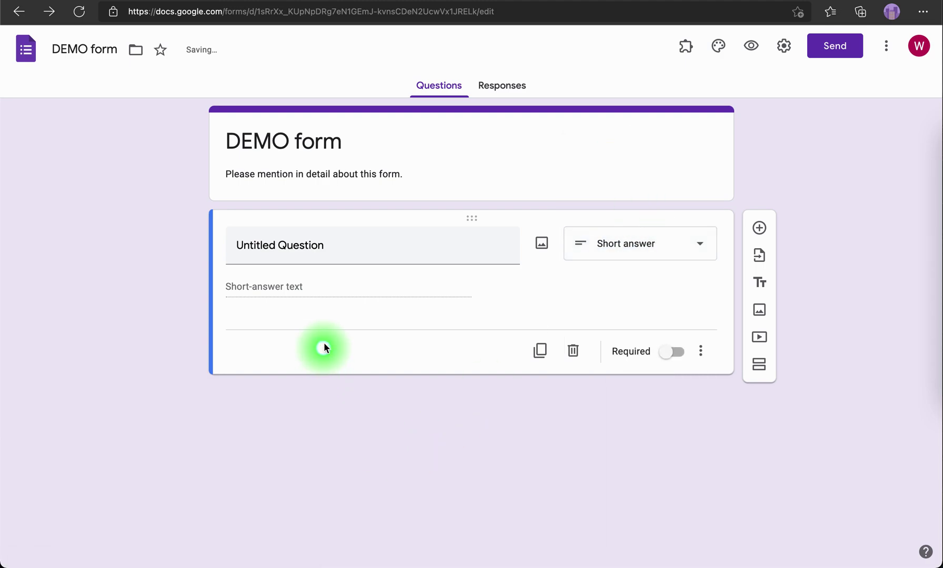
click(340, 256)
text(What )
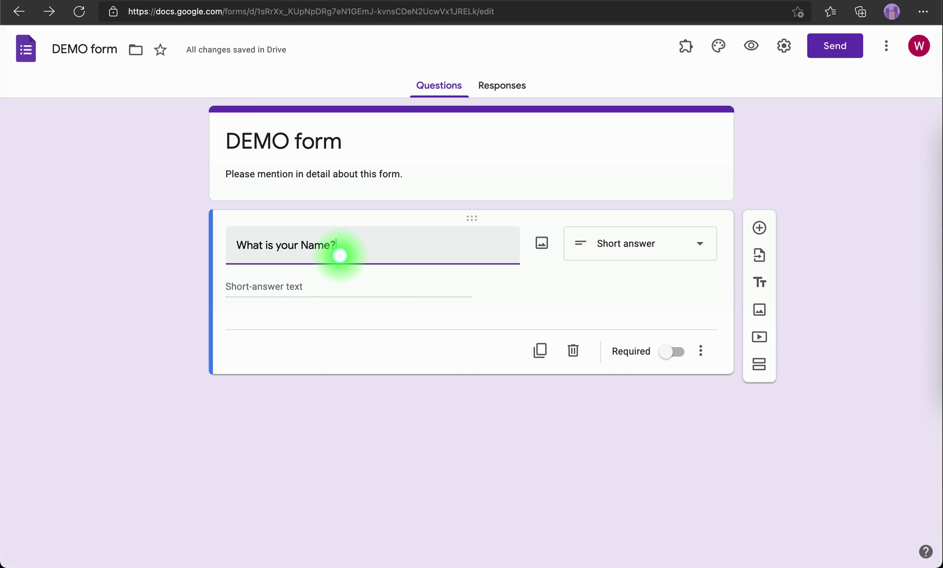
text(is your Name?)
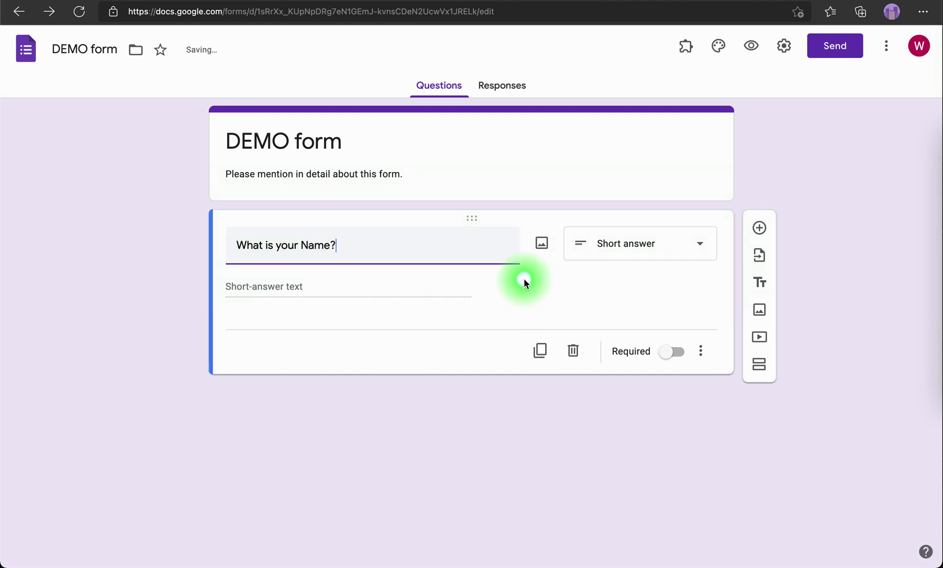
Add a Short answer question titled 'What is your email ID?' after the Name question
click(763, 231)
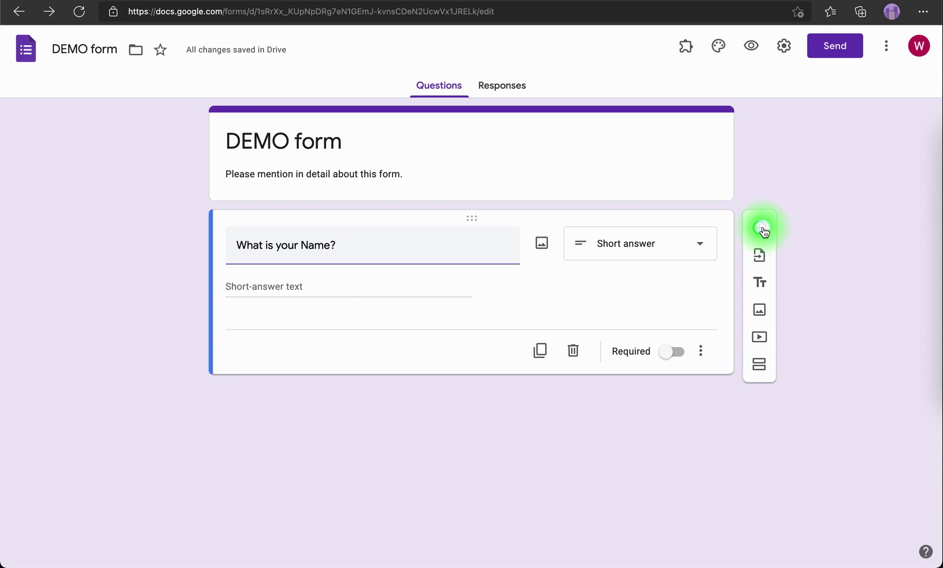
text(What is )
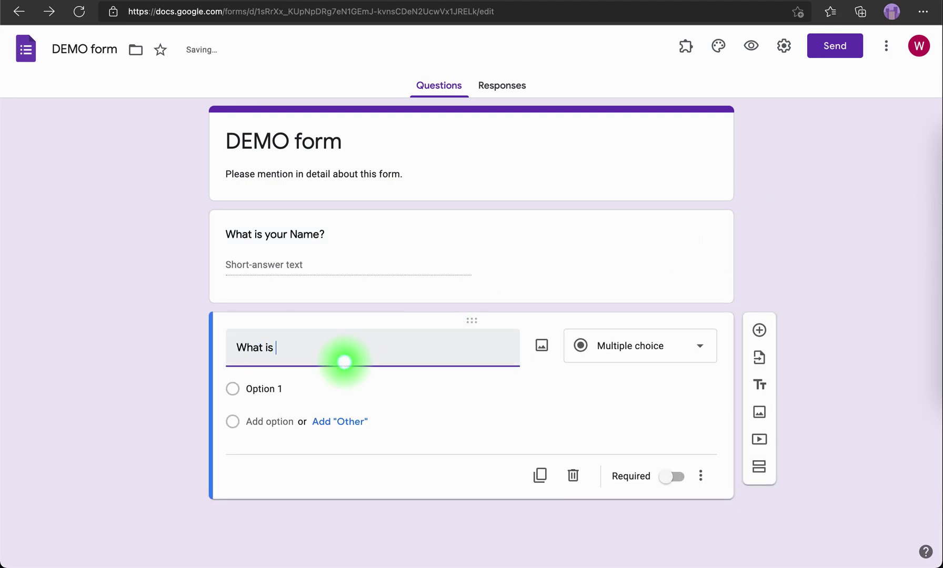
text(your email ID?)
click(636, 356)
click(624, 158)
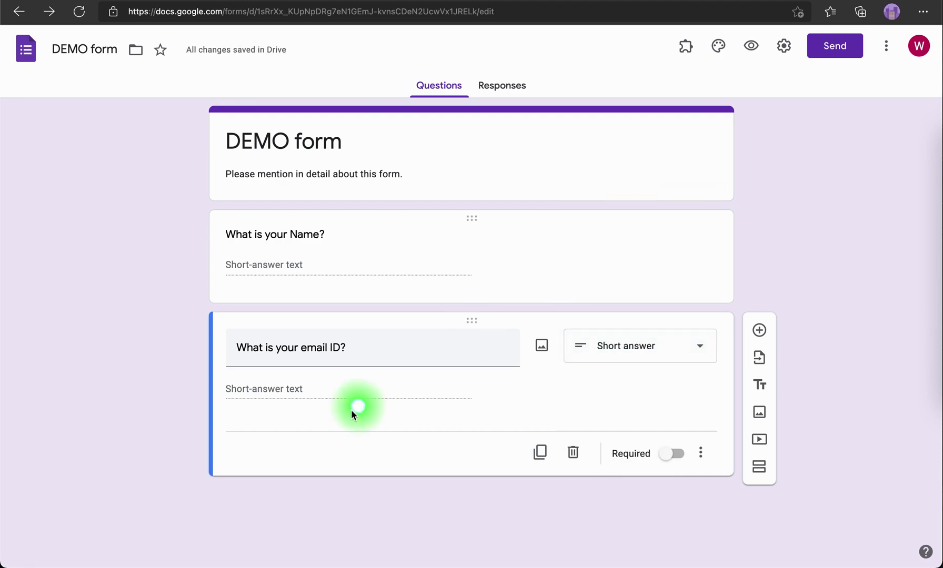
click(269, 265)
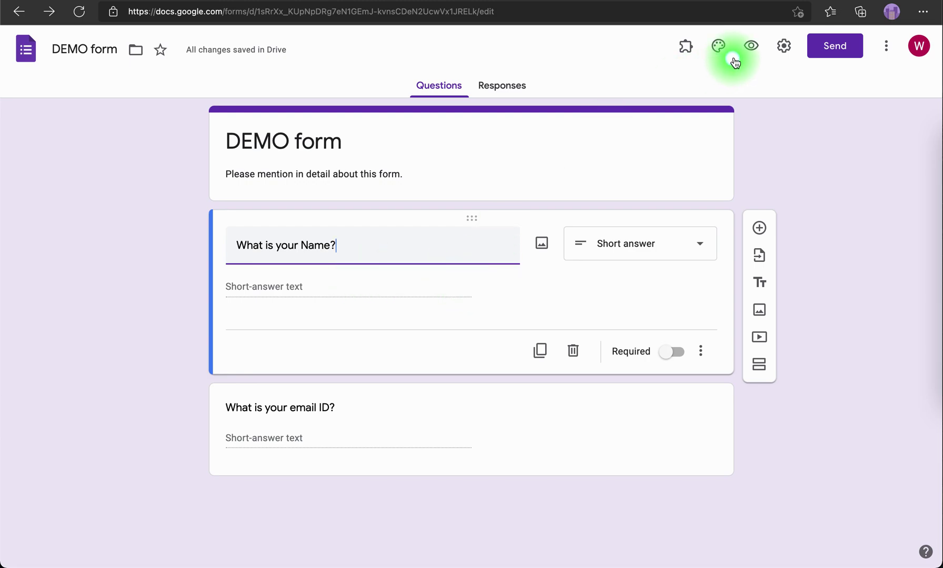
click(752, 45)
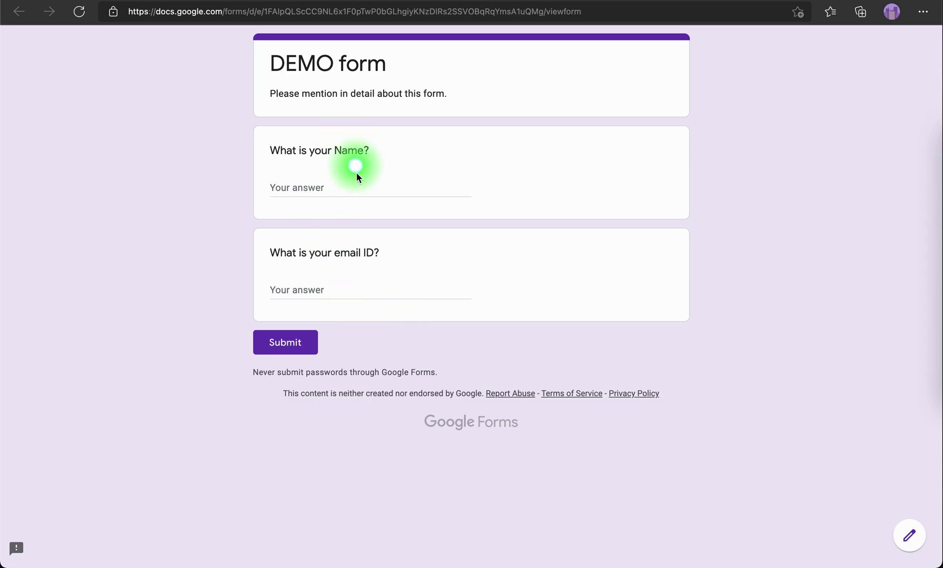
key(super+w)
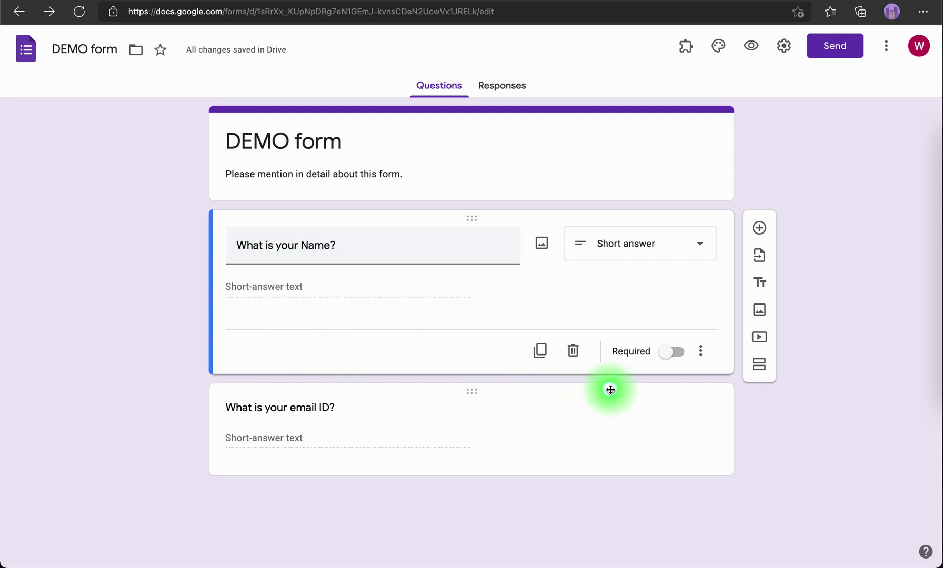
Make the Name question required and verify the error by submitting the preview empty
click(673, 360)
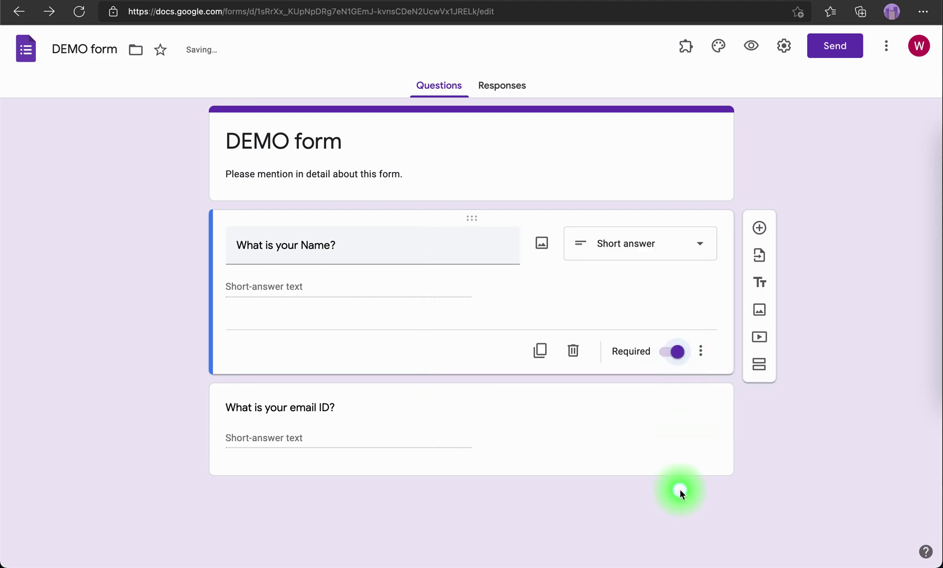
click(752, 49)
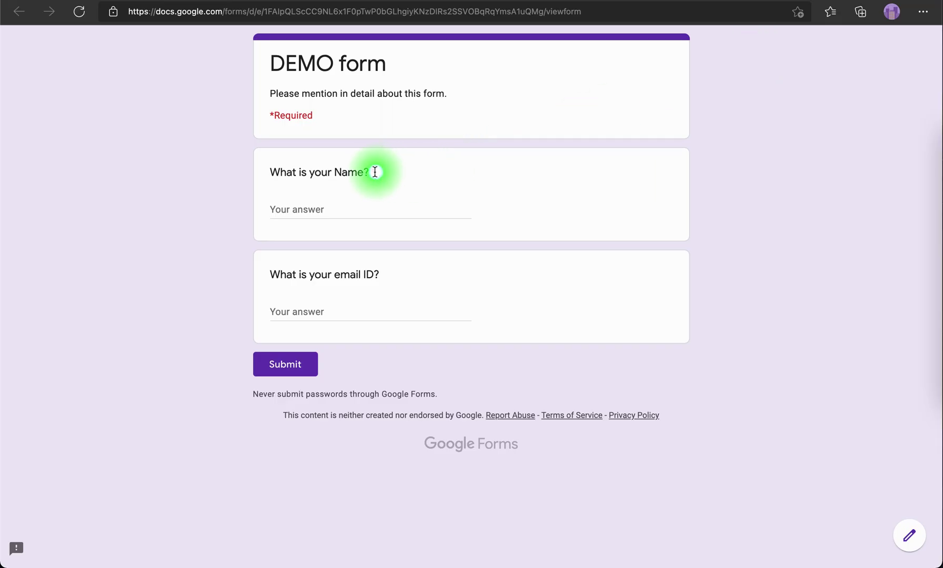
double_click(374, 172)
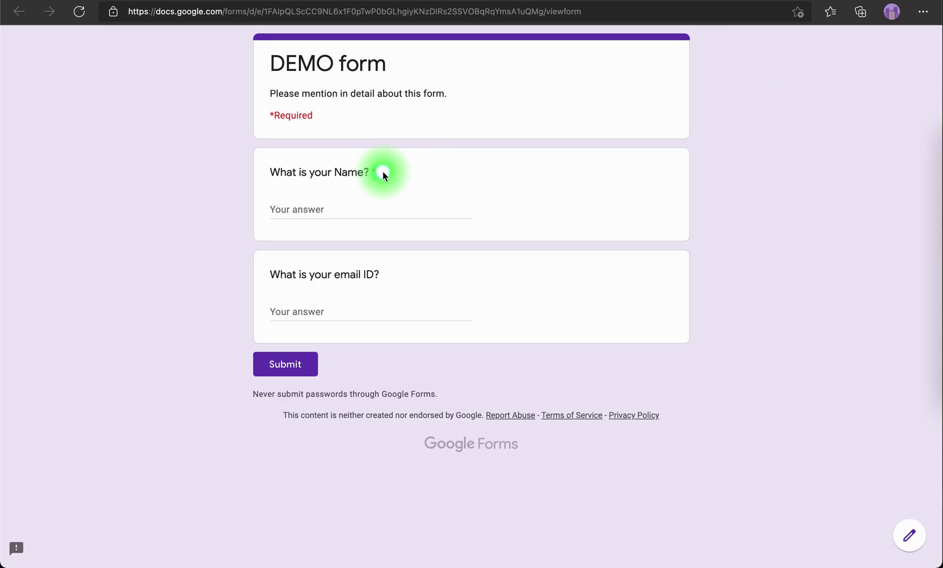
click(284, 365)
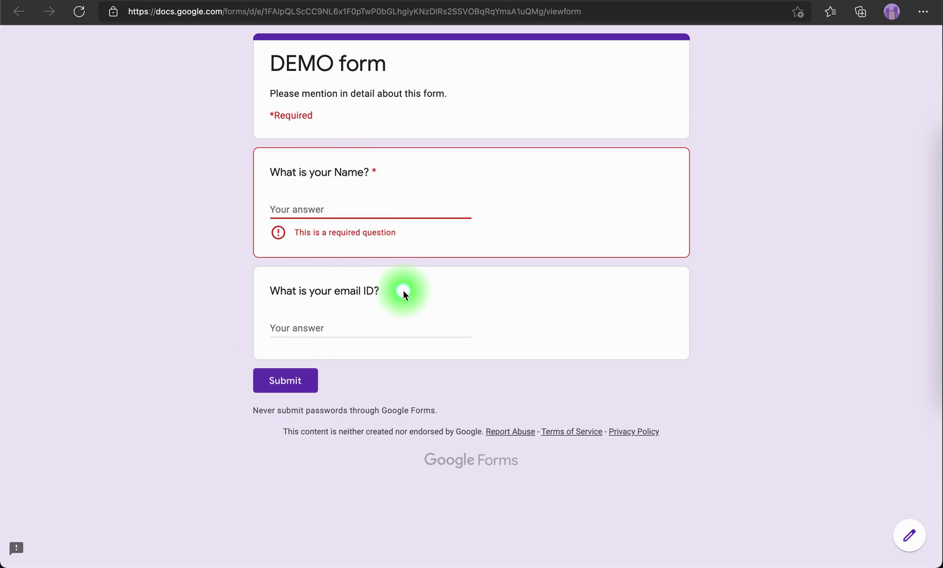
key(super+w)
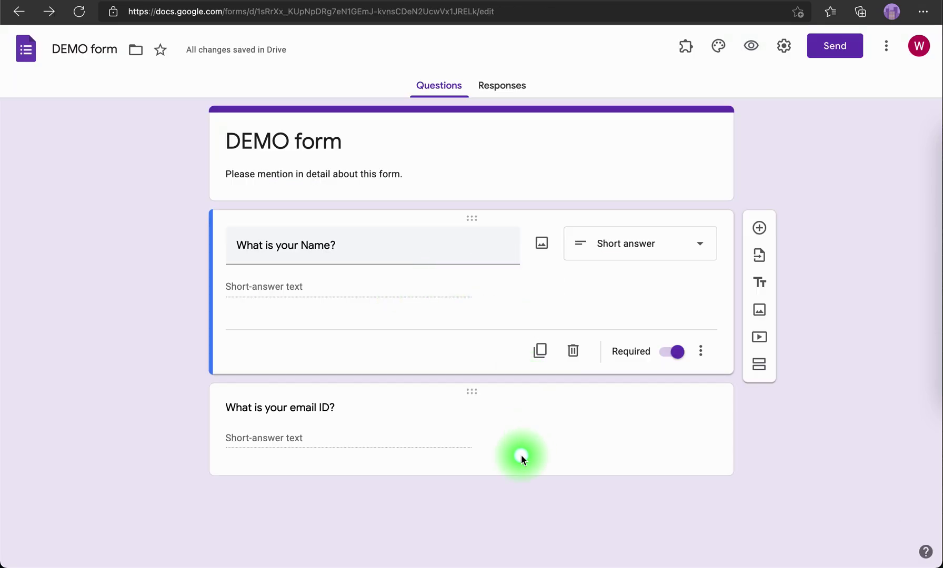
Add the description 'Please write your name in details' under 'What is your Name?'
click(226, 137)
click(228, 173)
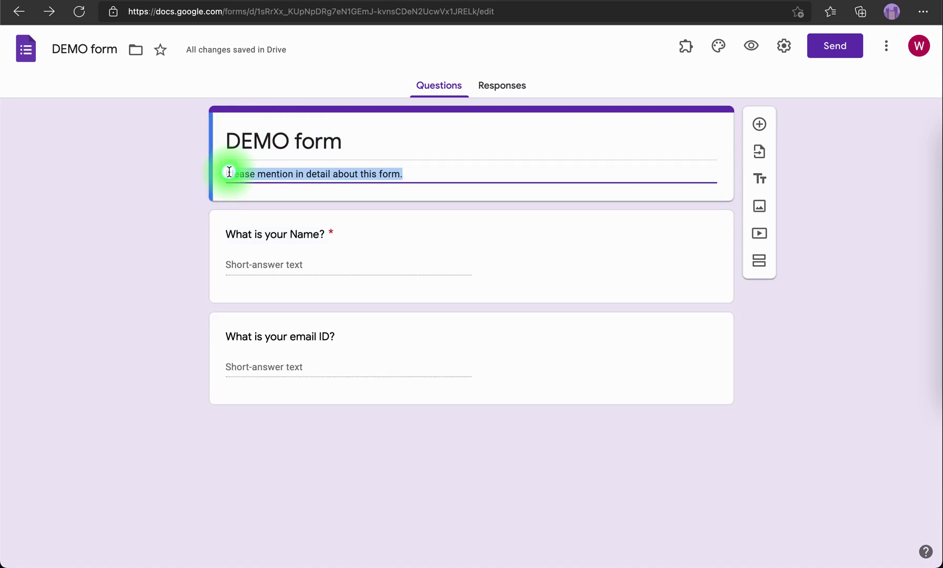
drag(275, 240, 349, 248)
click(349, 249)
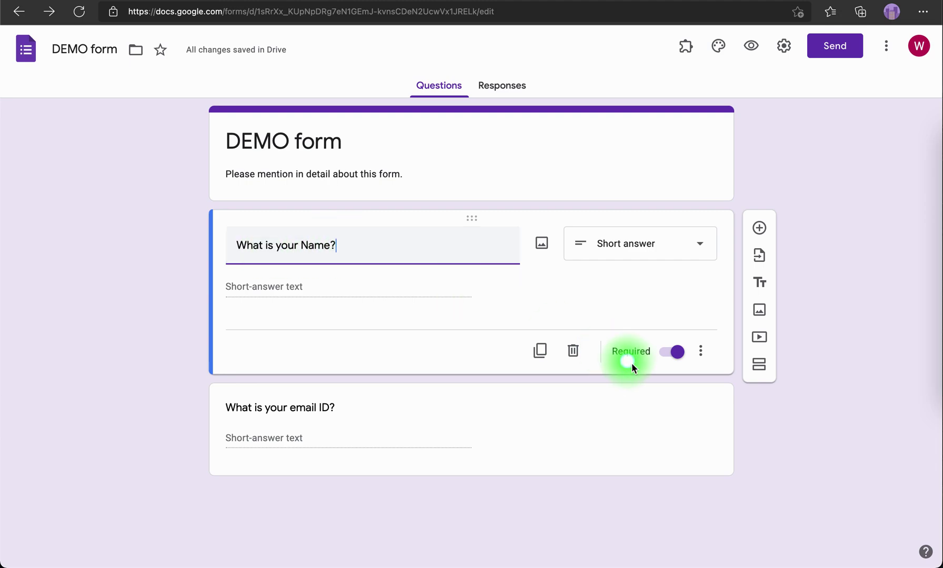
click(701, 352)
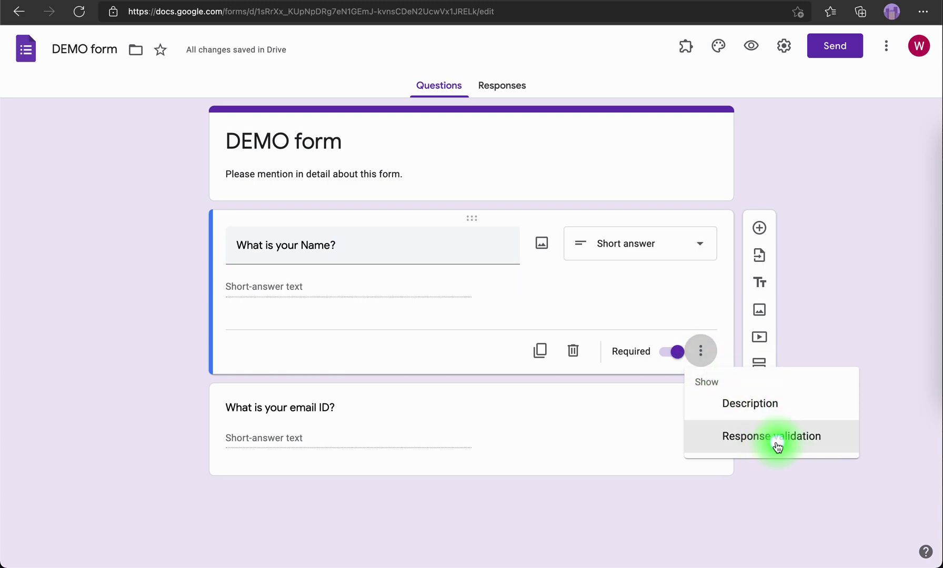
click(769, 404)
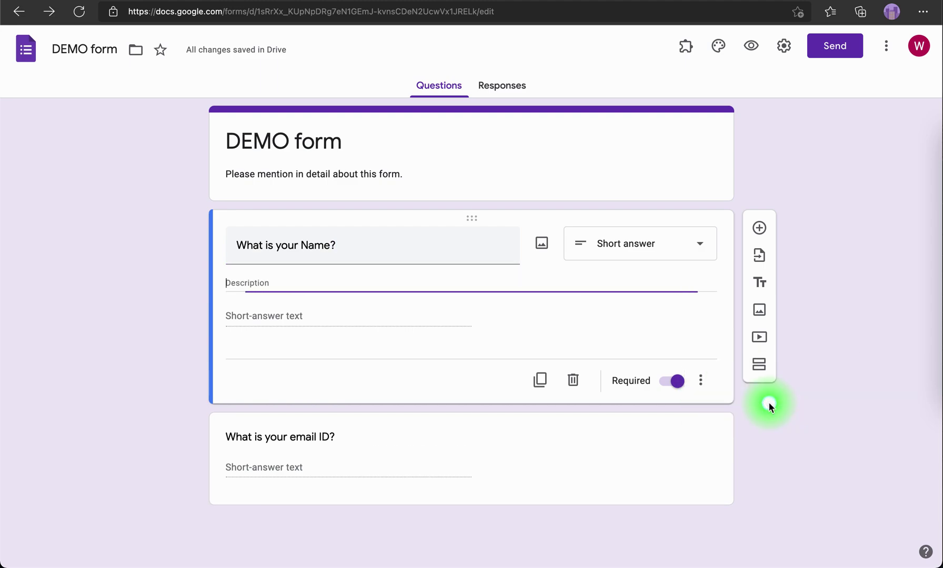
text(Please write yo)
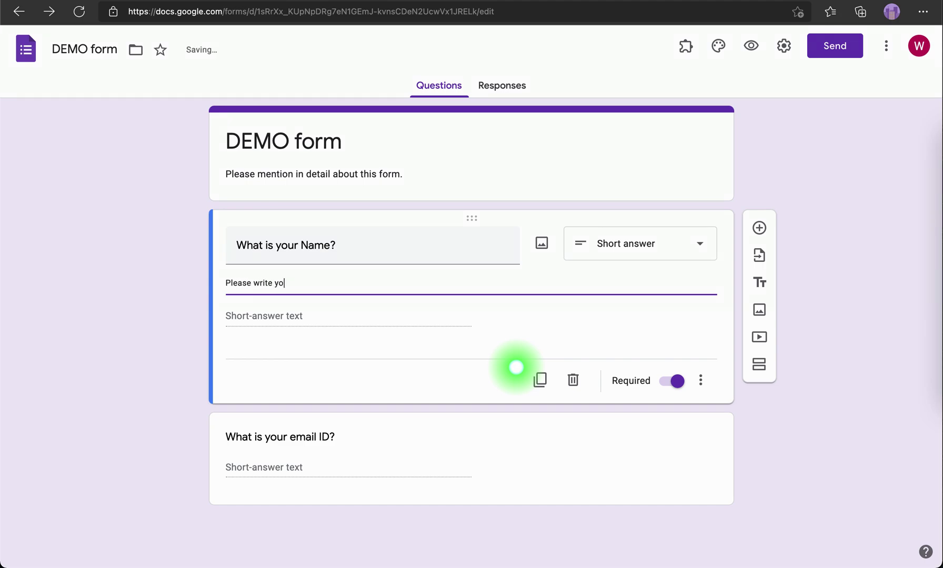
text(ur name in details)
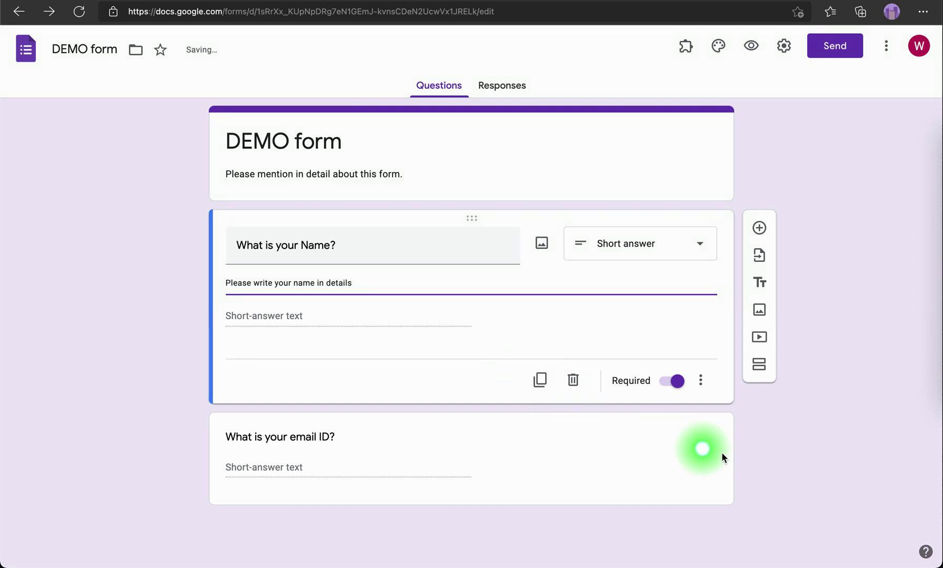
click(773, 453)
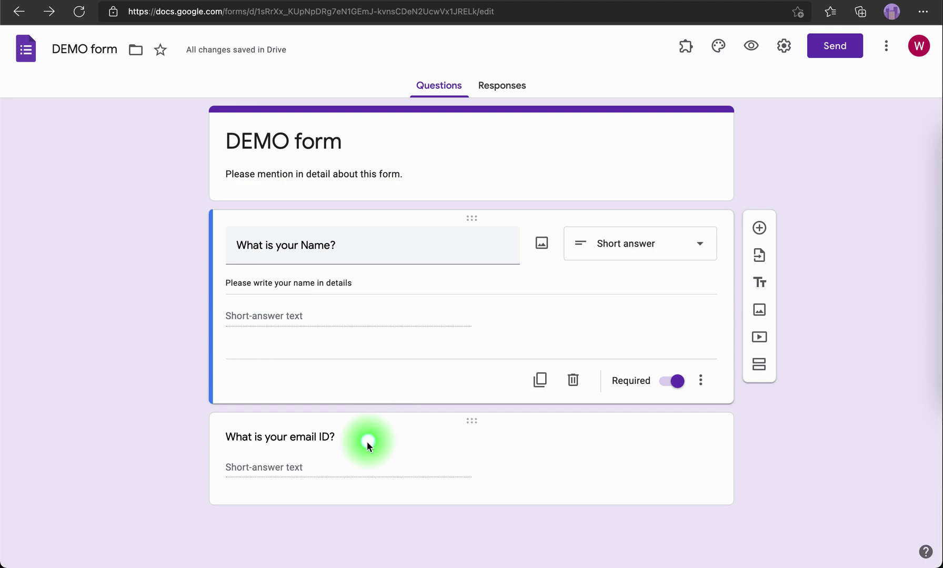
click(307, 432)
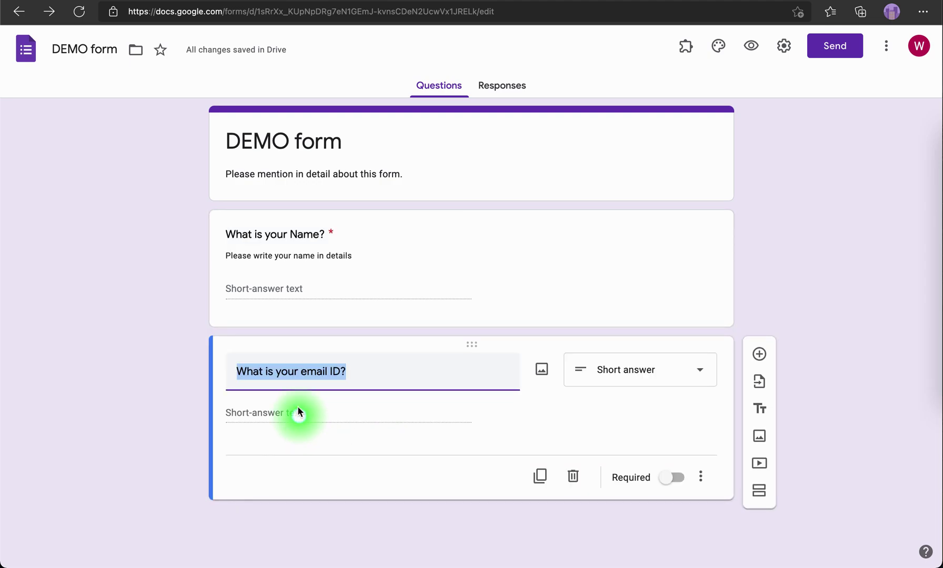
click(700, 475)
Add an email description starting 'Please mention your correct email ID.' and preview the form
click(737, 502)
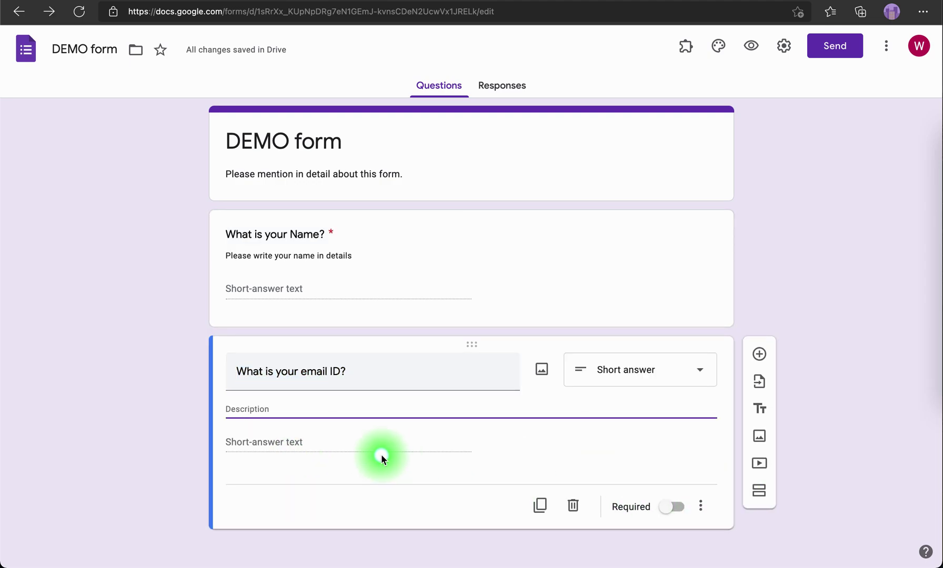
text(Please mention your corr)
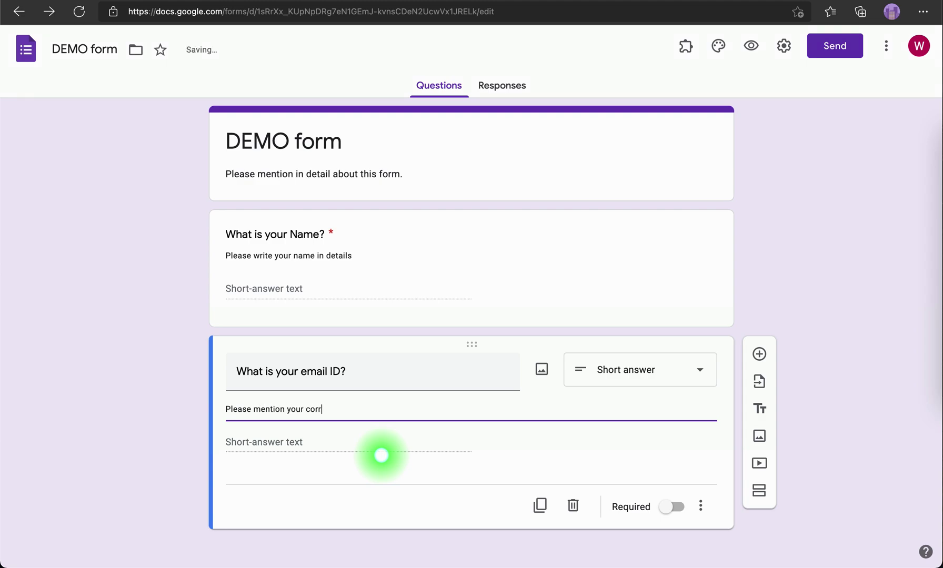
text(ect email ID. Y)
key(BackSpace)
text(W)
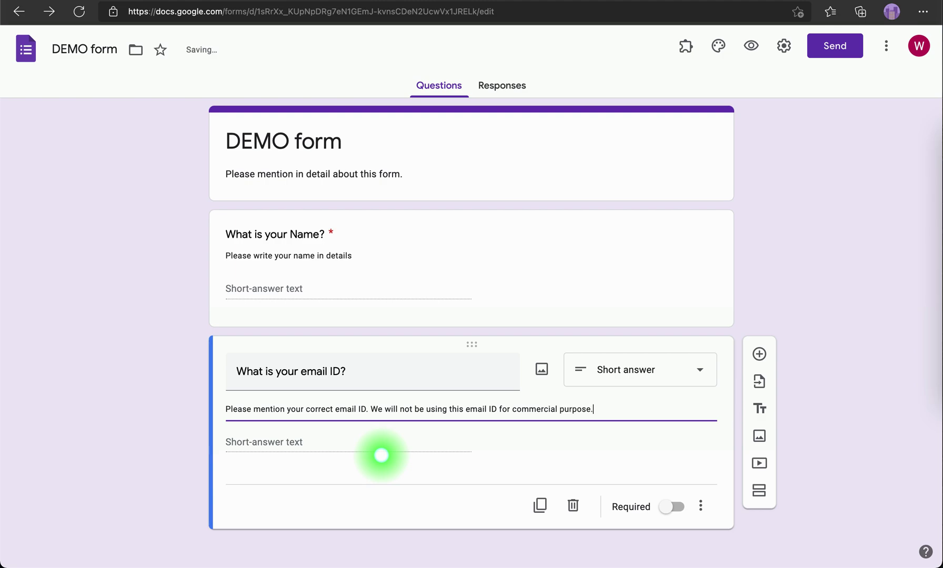
click(751, 46)
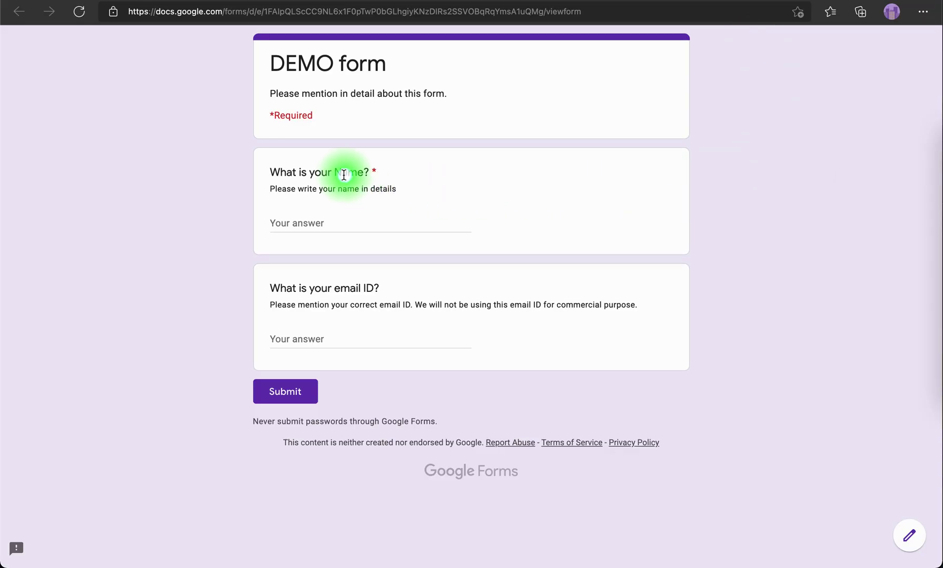
drag(398, 190, 275, 188)
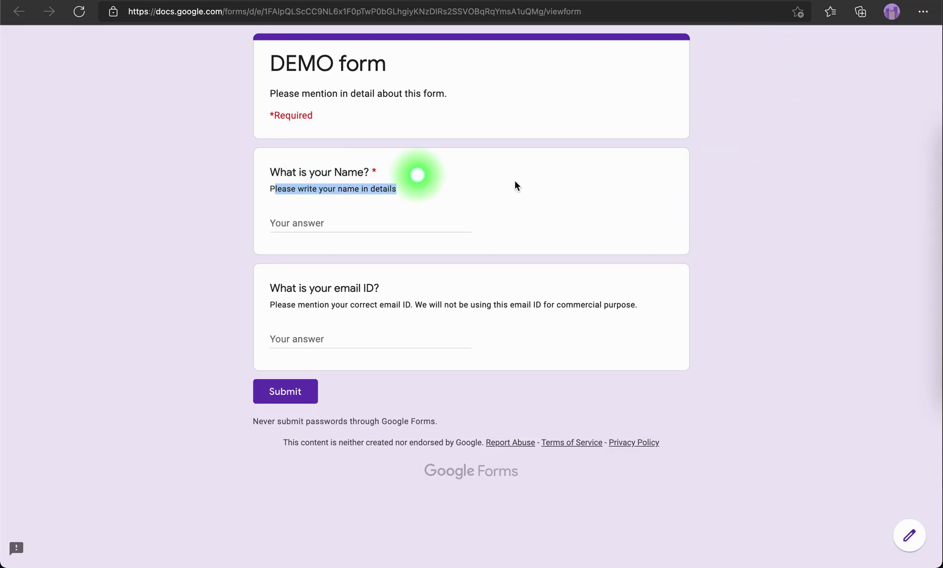
click(266, 307)
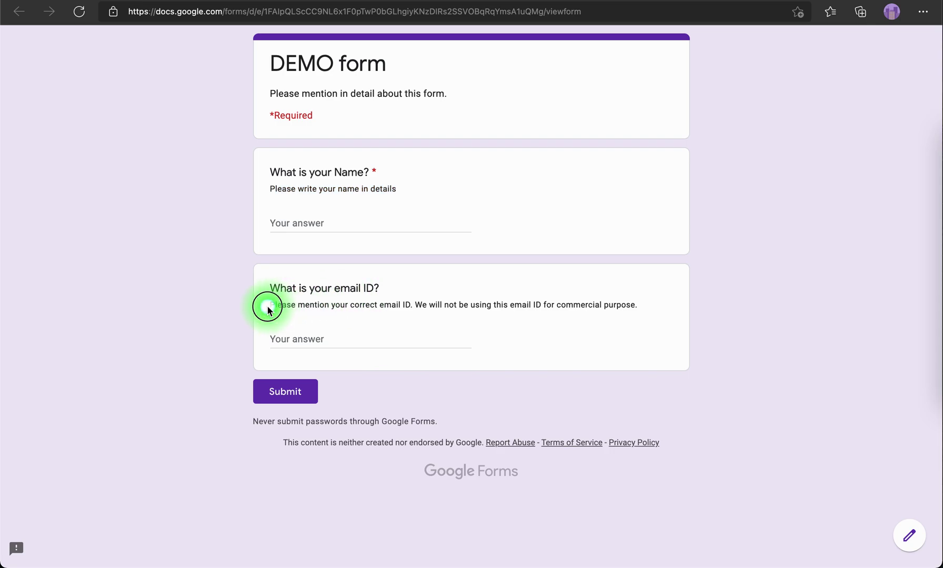
drag(267, 309, 645, 305)
click(746, 307)
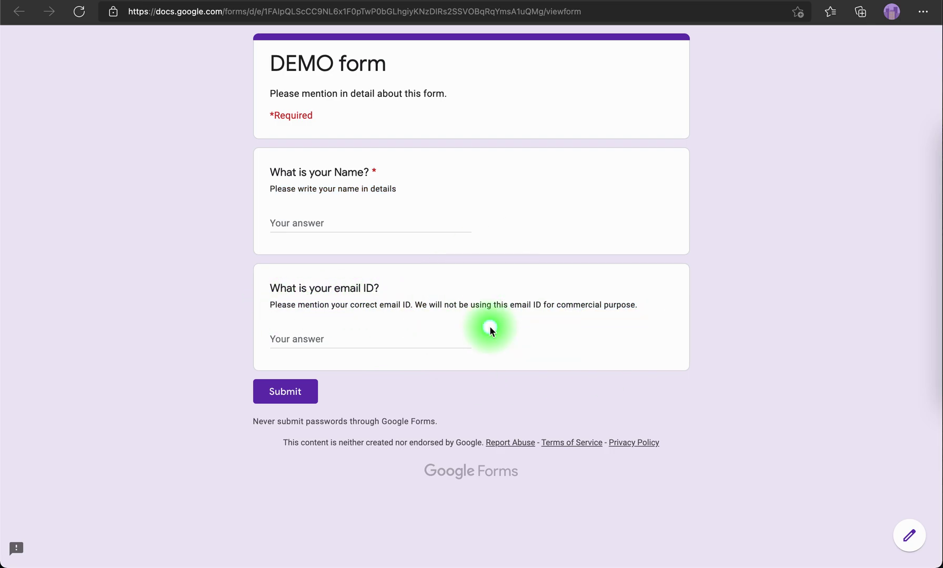
key(ctrl+w)
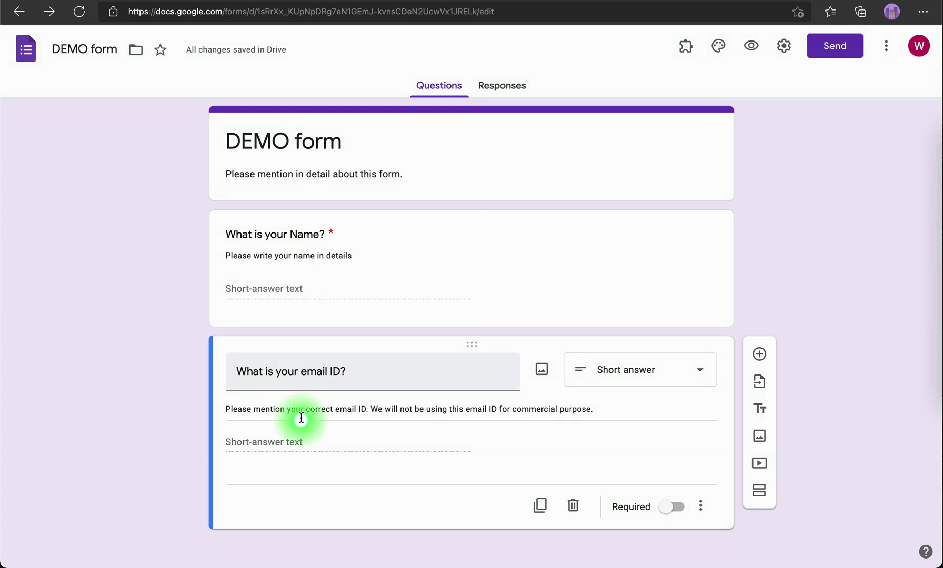
Duplicate the email question and retitle the copy 'What is your mobile number?'
click(267, 287)
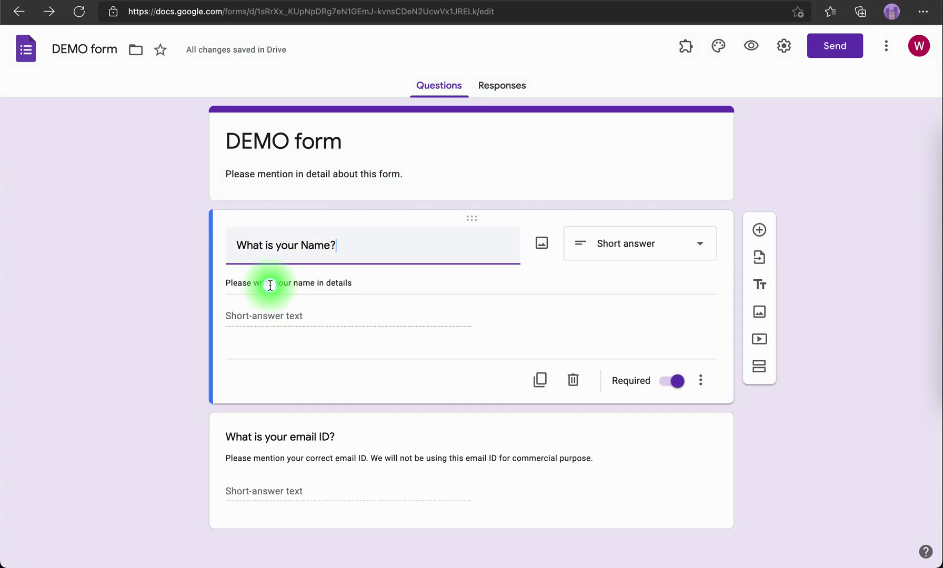
click(287, 486)
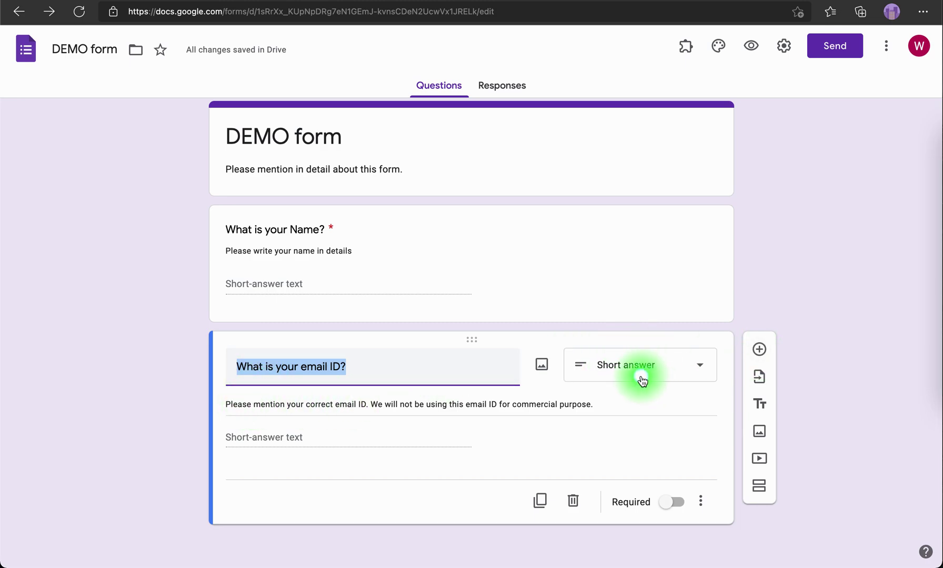
click(542, 502)
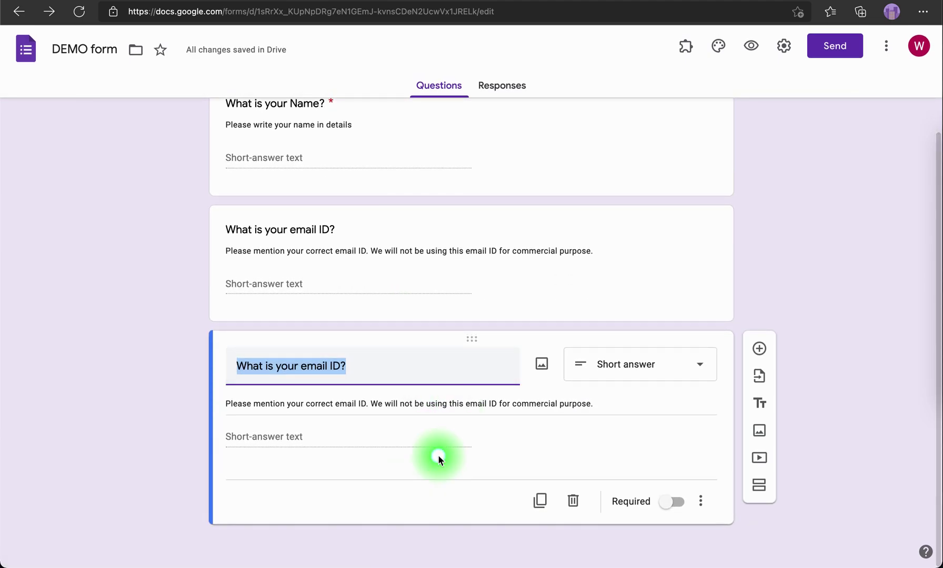
click(302, 366)
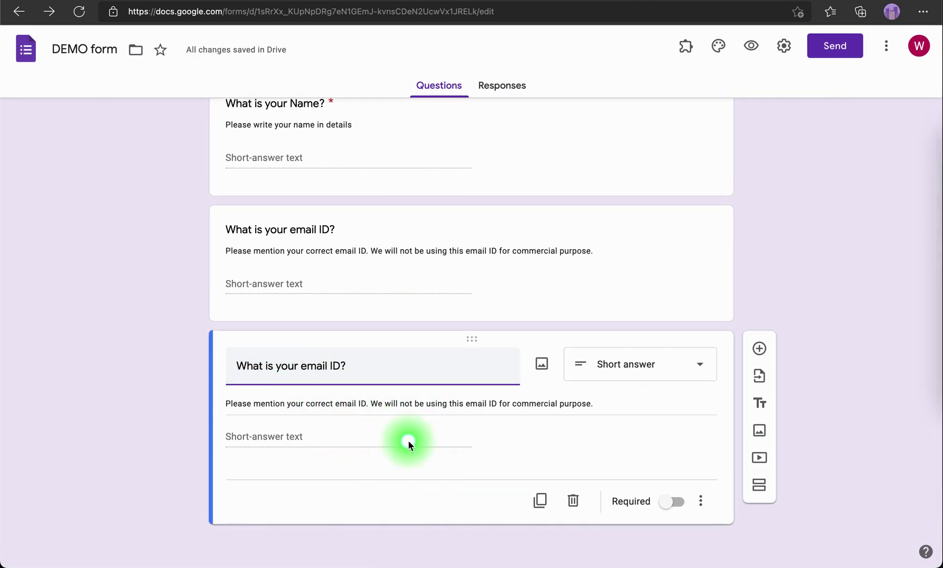
key(shift+End)
text(mobile)
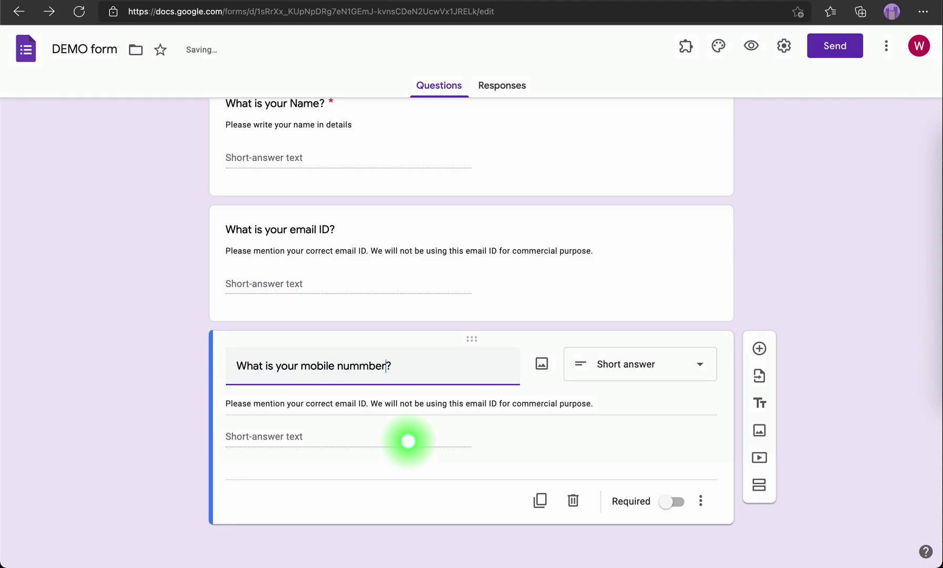
click(359, 364)
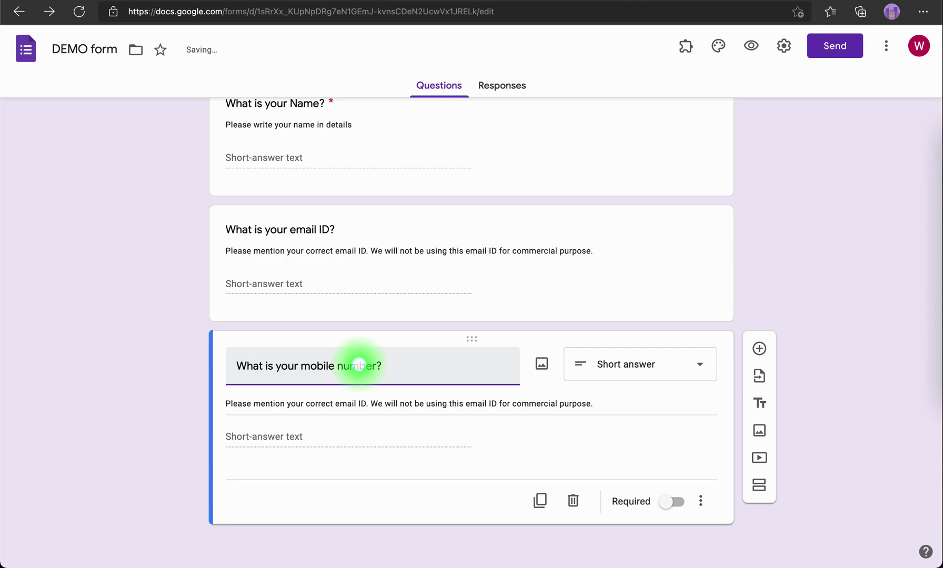
Reword the copy's description to say 'mobile no.' and 'number' instead of email ID, then preview
triple_click(337, 405)
click(348, 404)
drag(347, 403, 364, 403)
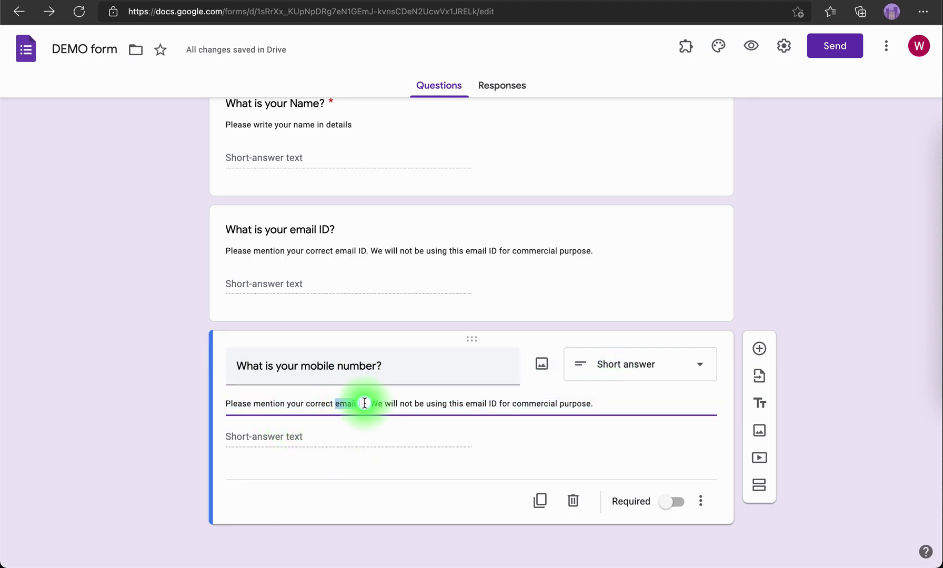
text(m obile)
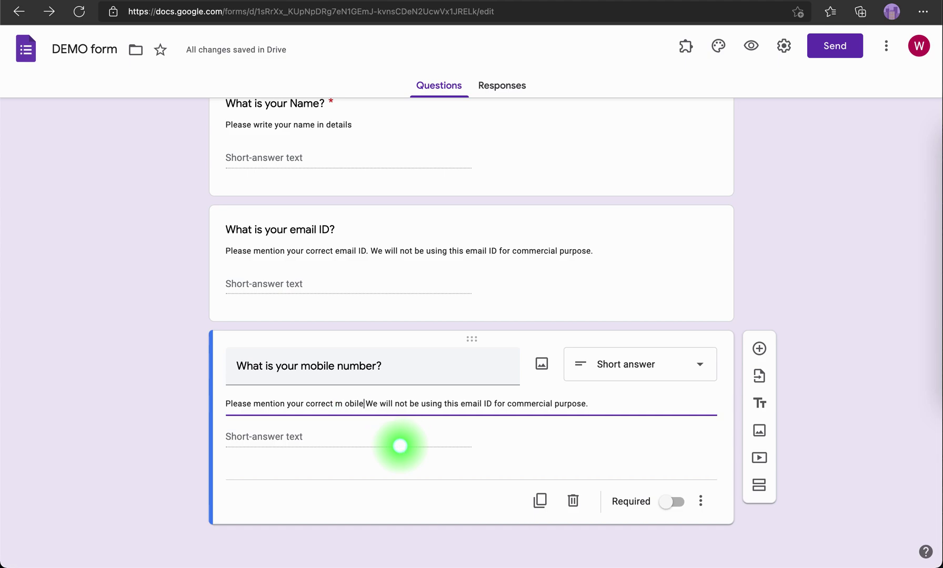
key(BackSpace)
key(BackSpace)
key(BackSpace)
key(BackSpace)
text(obile)
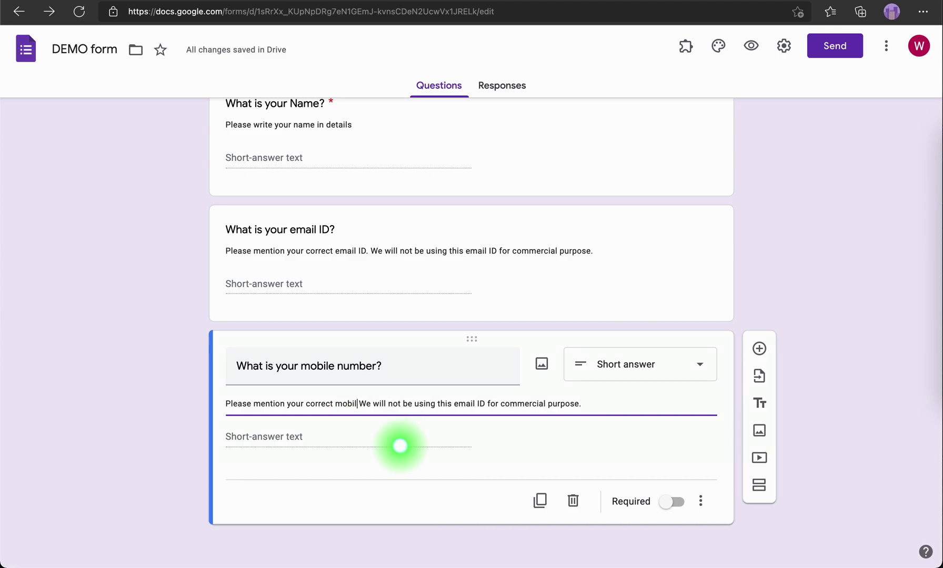
text( no)
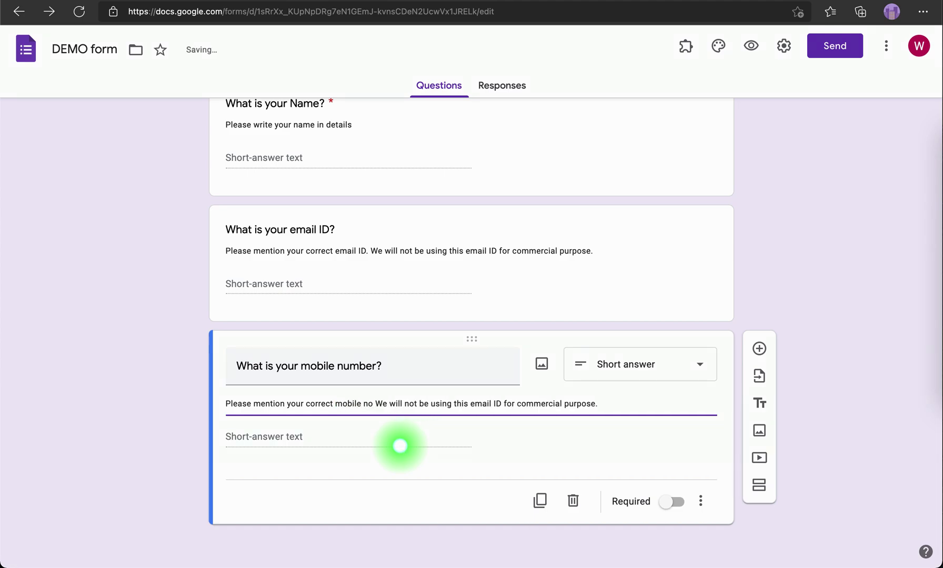
text(.)
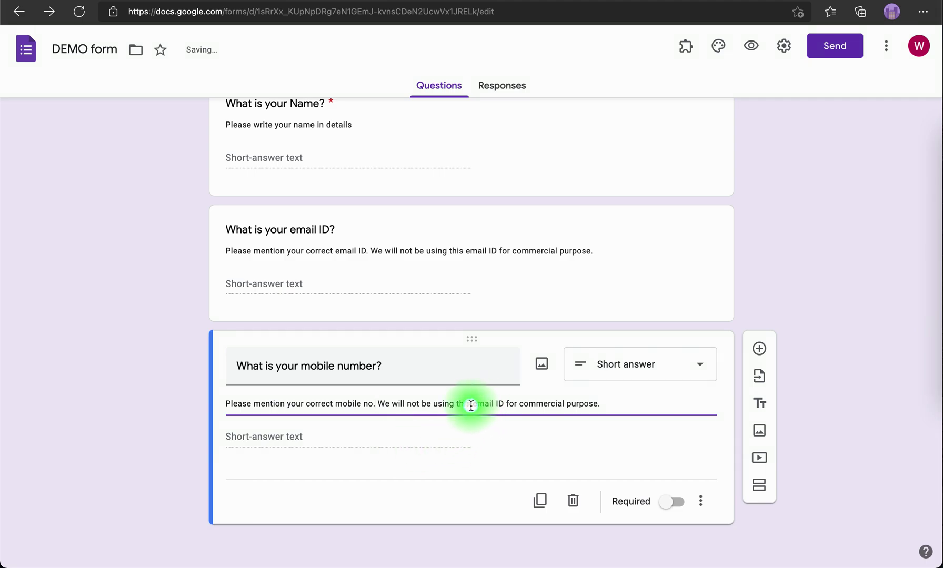
drag(471, 405, 503, 406)
text(nu)
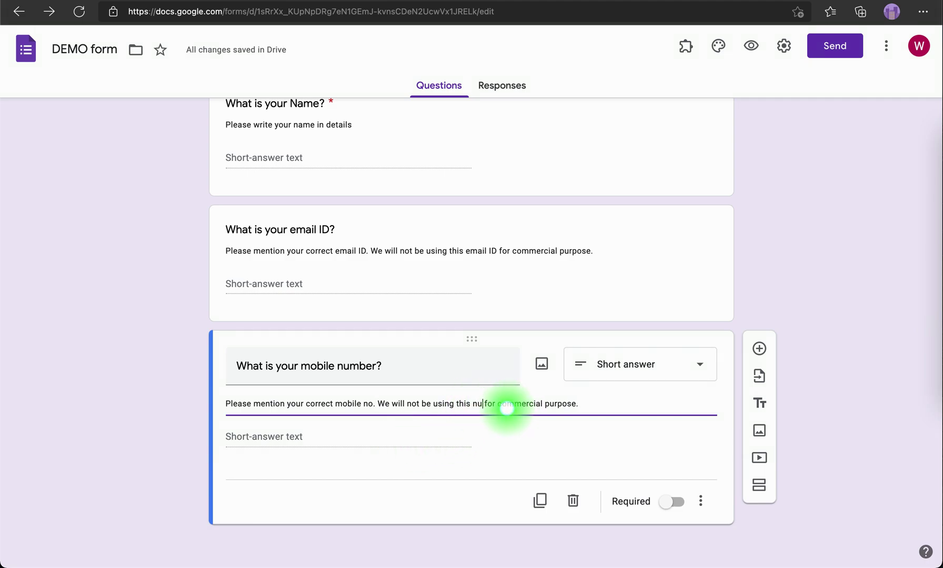
text(mber)
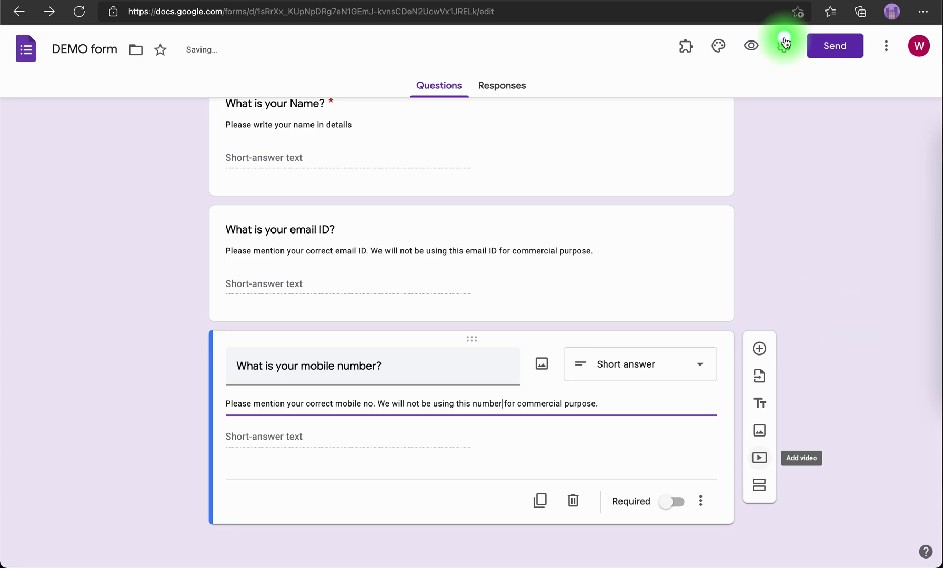
click(751, 43)
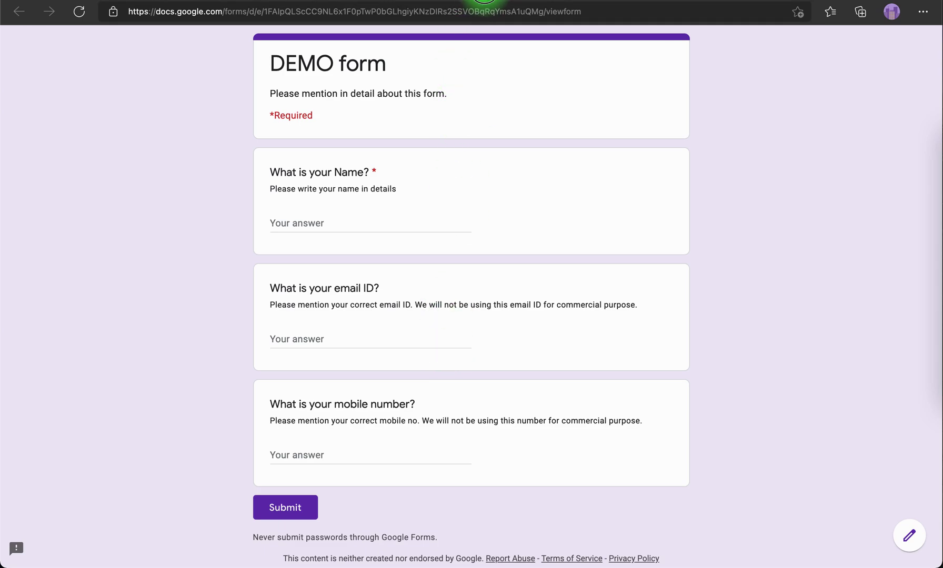
key(super+w)
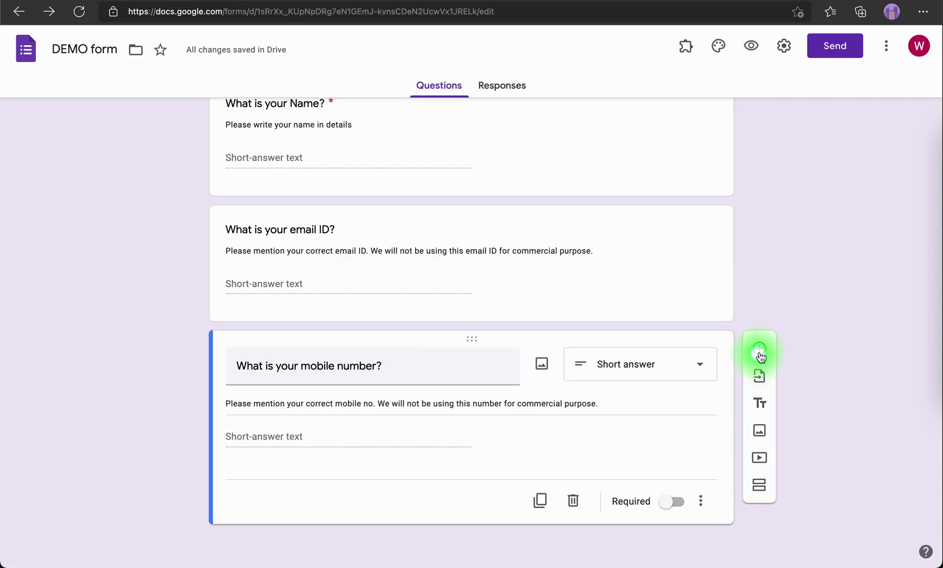
Add a Paragraph question titled 'What is your address?' below the mobile number question
click(759, 349)
scroll(526, 428, down, 3)
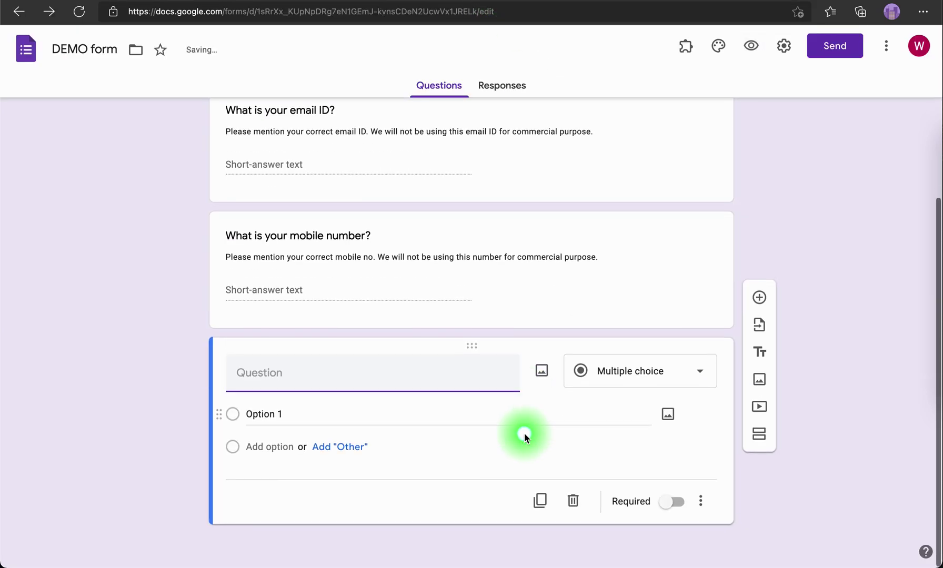
click(669, 364)
click(623, 192)
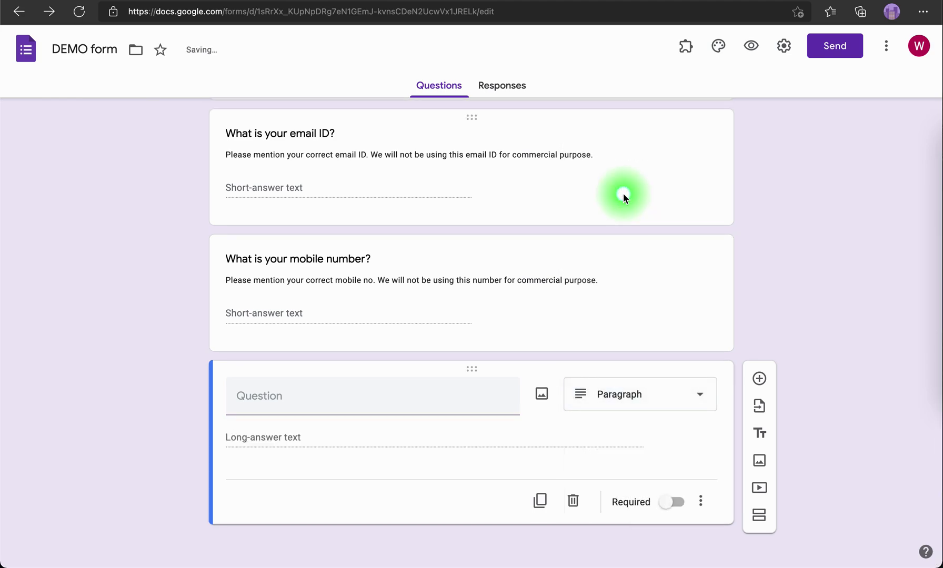
click(308, 395)
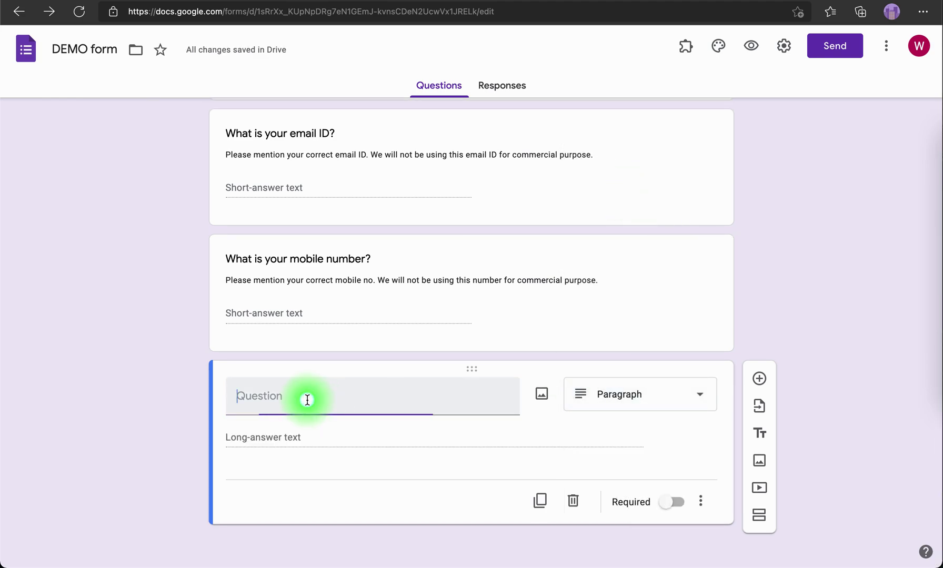
text(W)
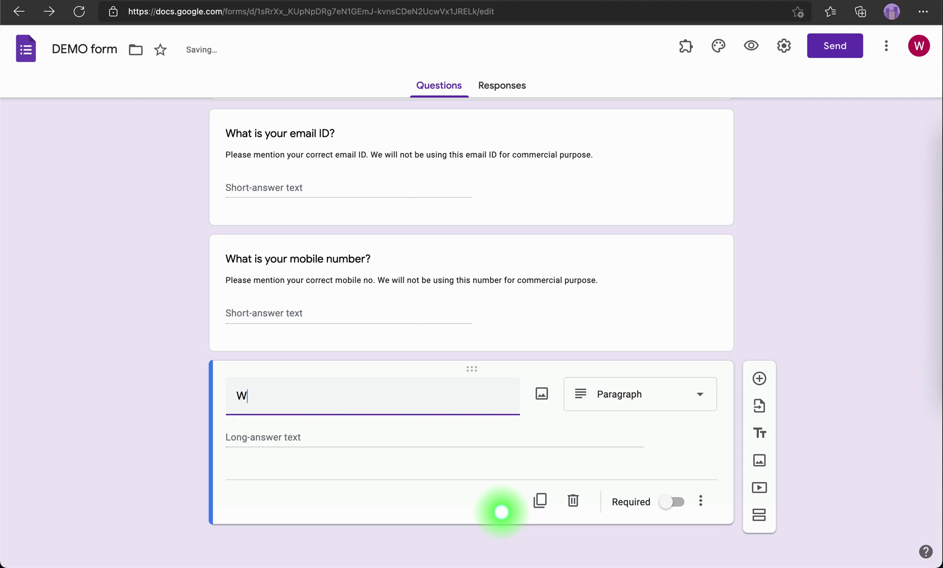
text(hat is your address?)
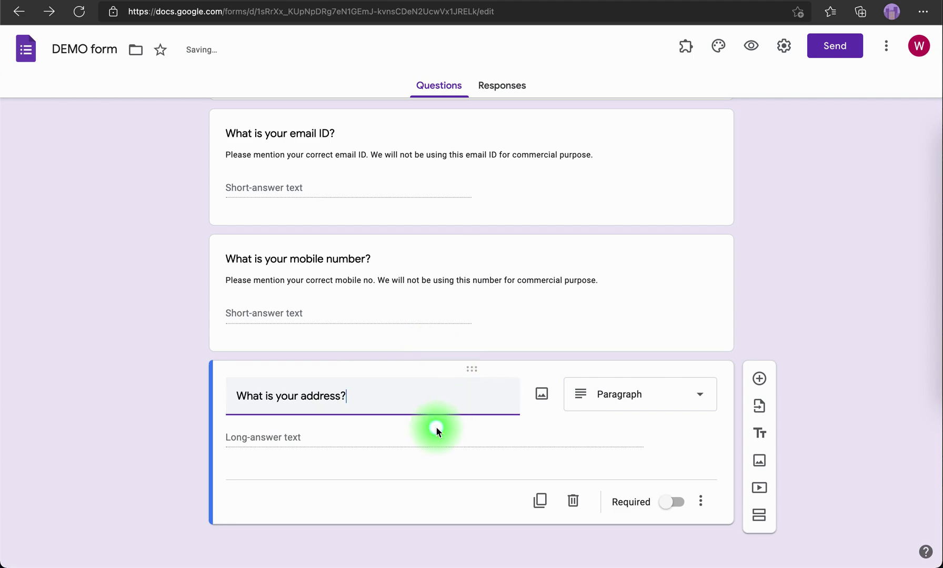
Describe it as 'Please mention in details your address along with the pin code'
click(700, 501)
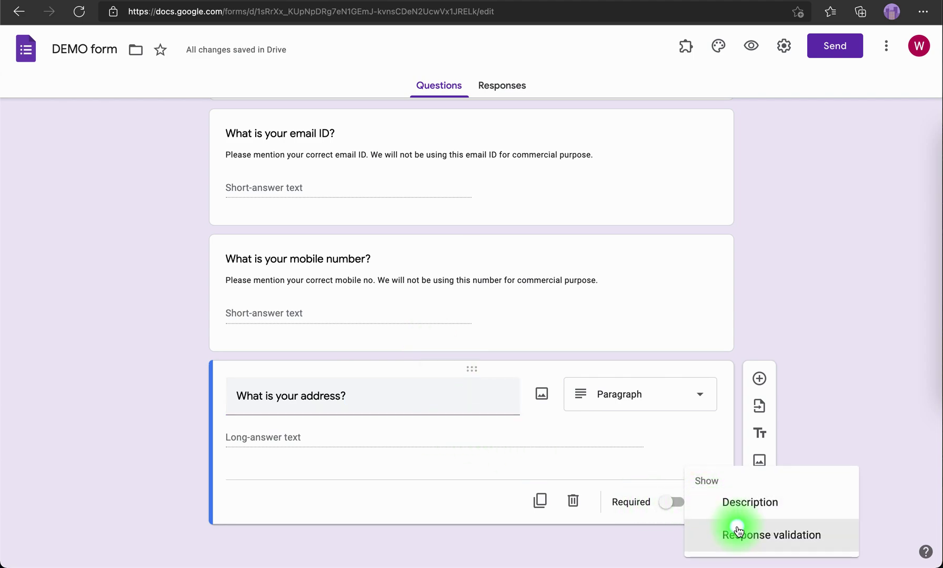
click(742, 501)
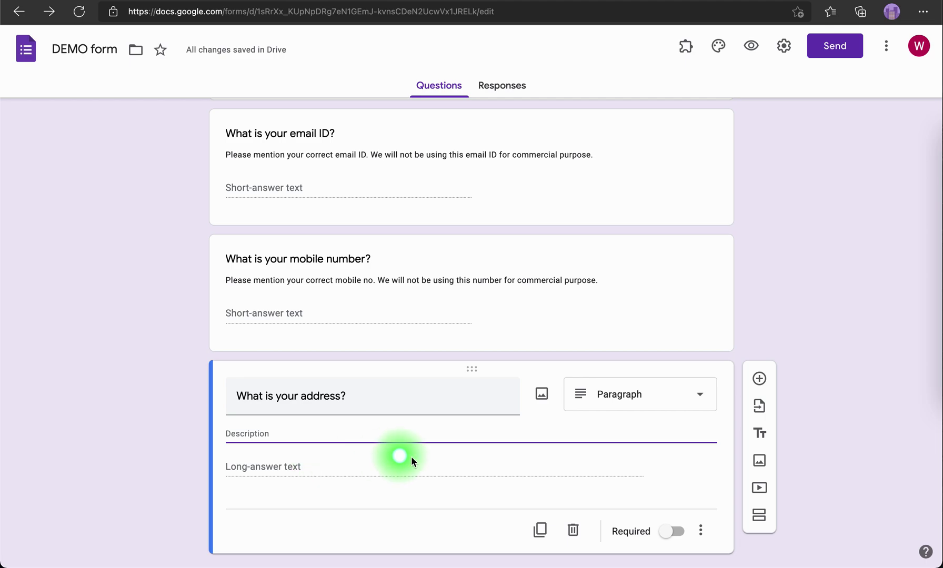
text(Please mention)
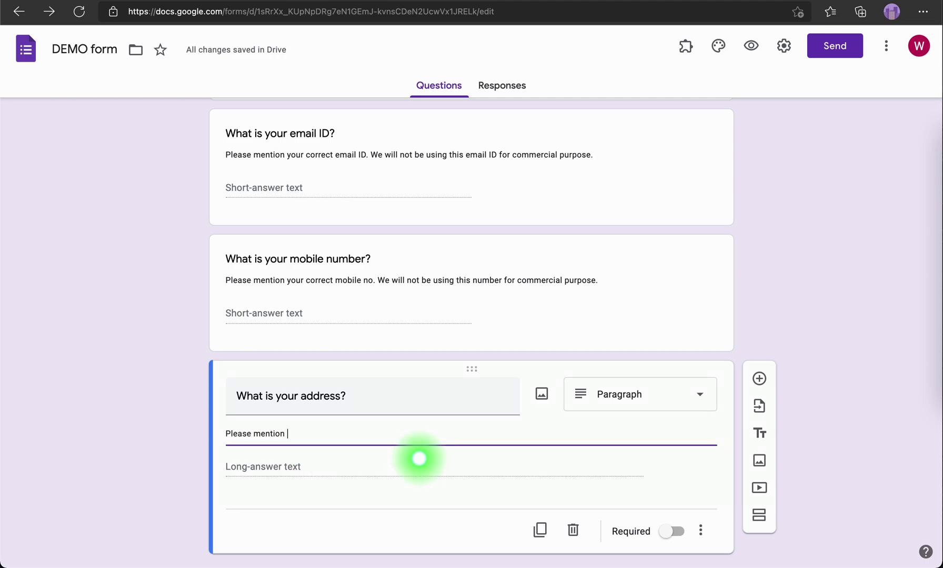
text( in details your address alin)
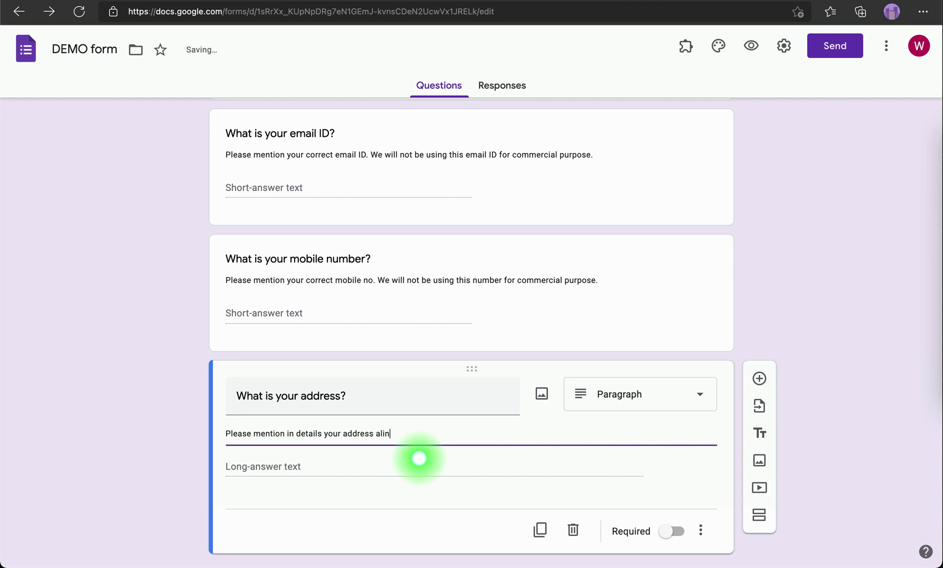
key(BackSpace)
key(BackSpace)
text(ong )
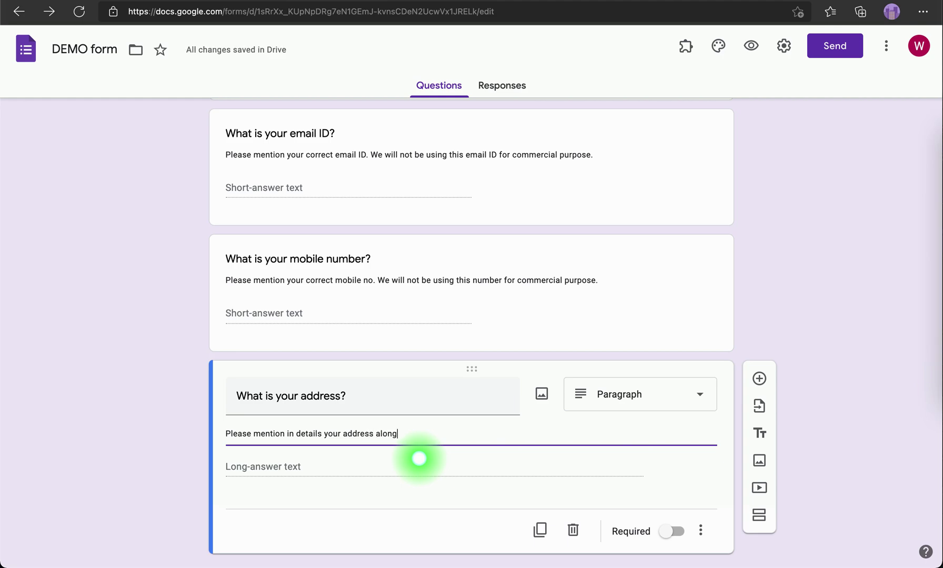
text(wi)
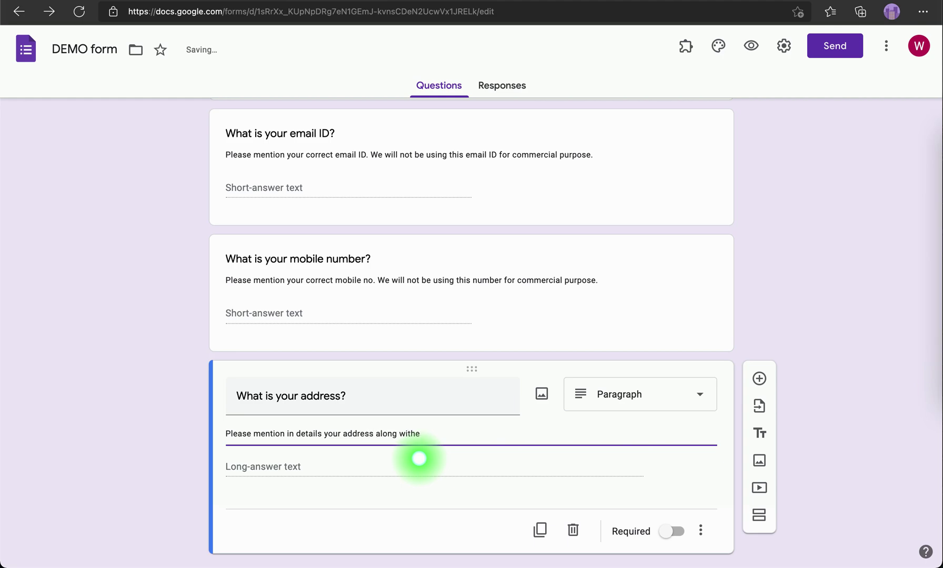
text(th the pin code)
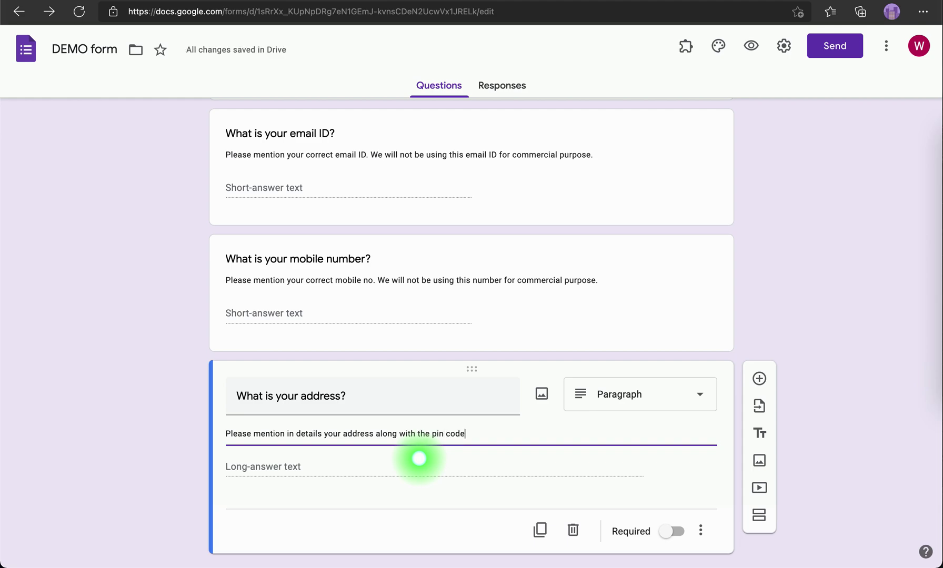
click(752, 43)
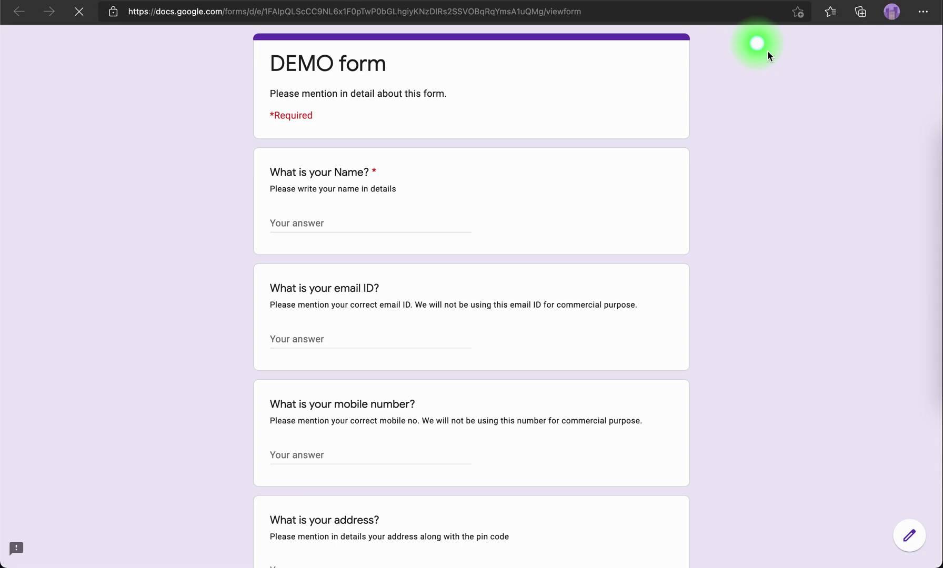
scroll(585, 394, down, 3)
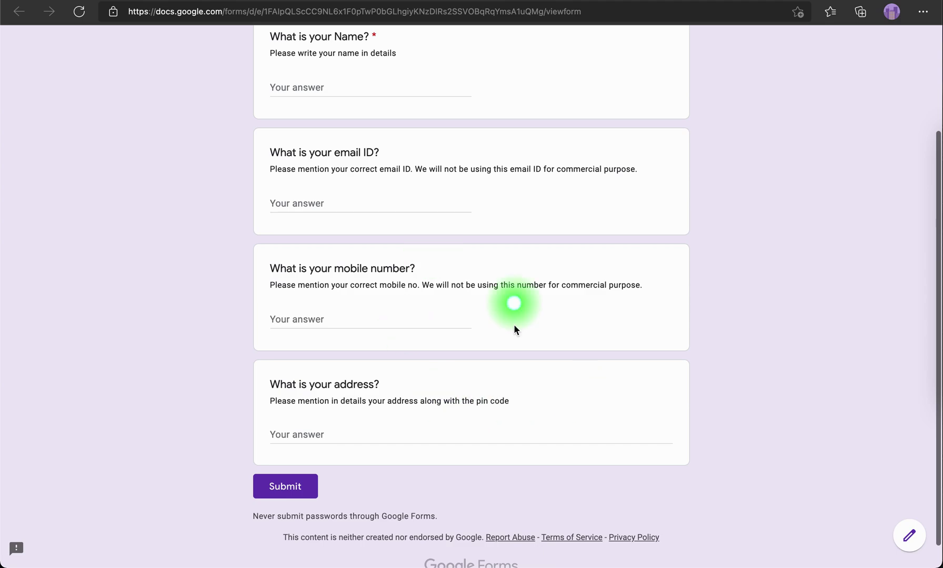
scroll(516, 398, down, 1)
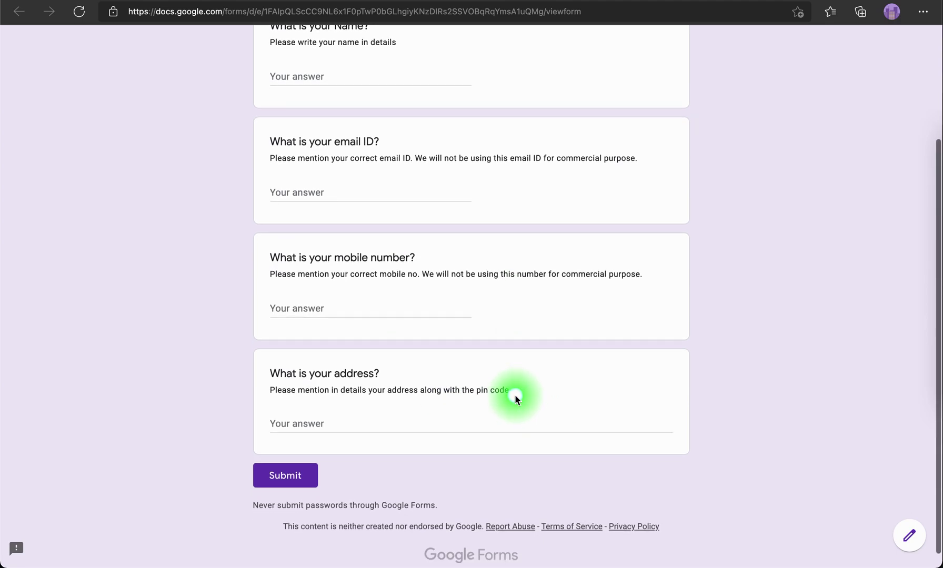
scroll(500, 324, up, 1)
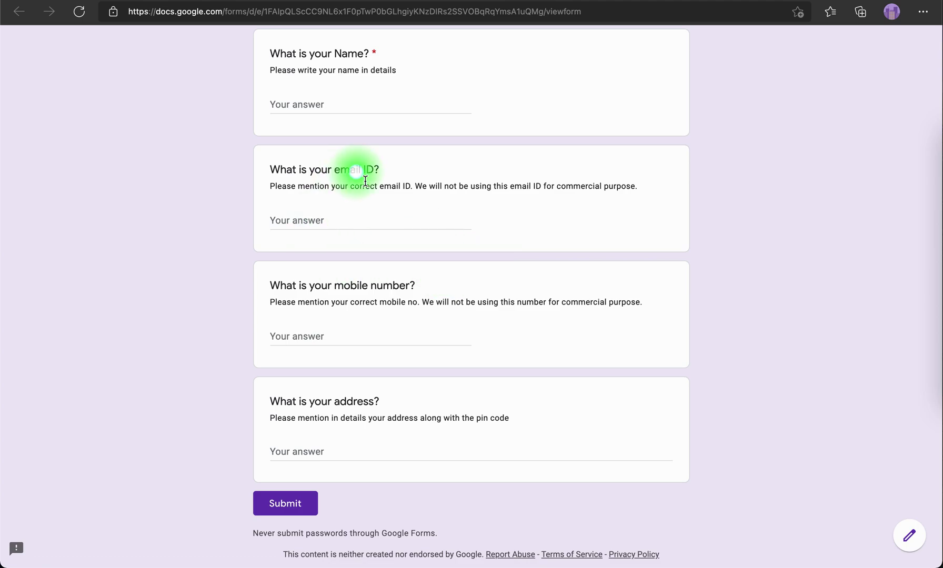
click(322, 220)
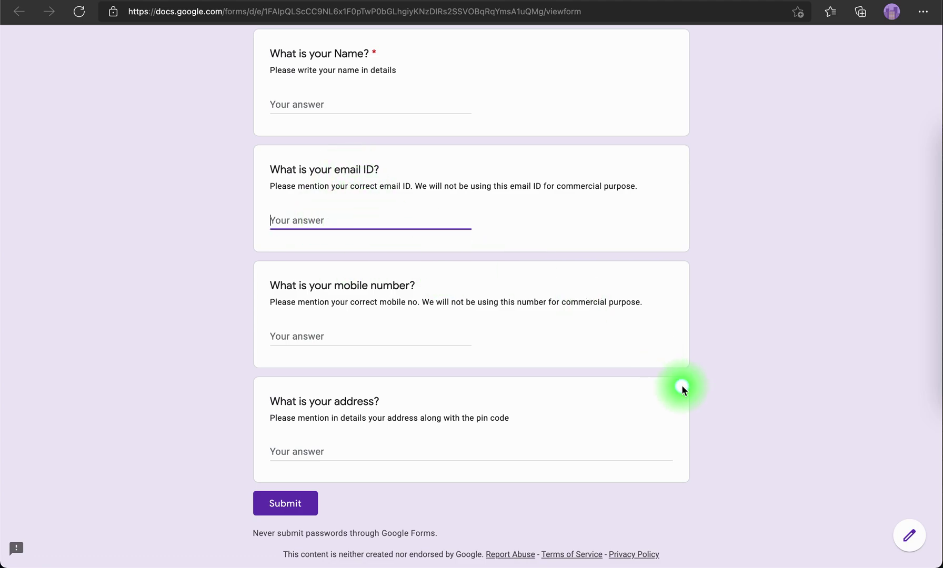
text(13985y93857skdhgkdshg)
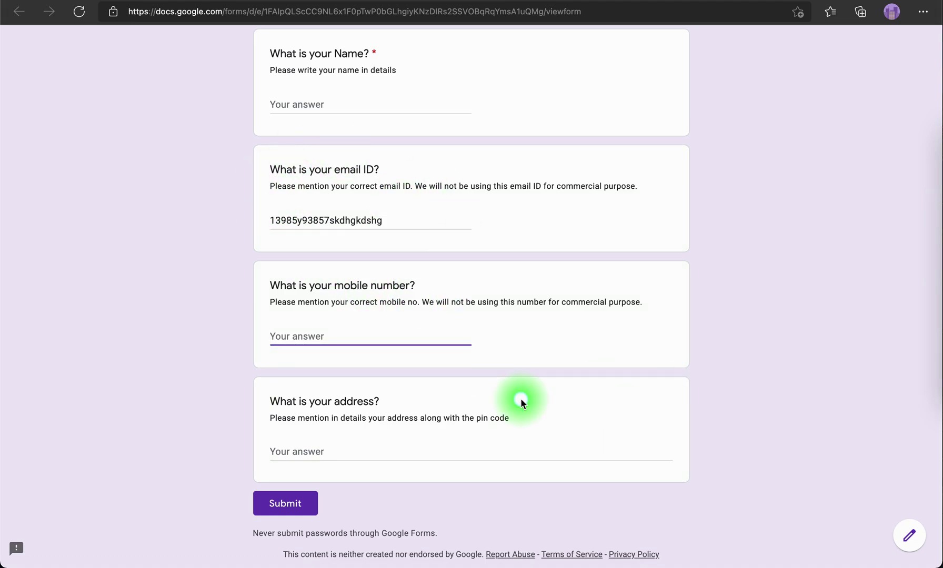
text(ABCD)
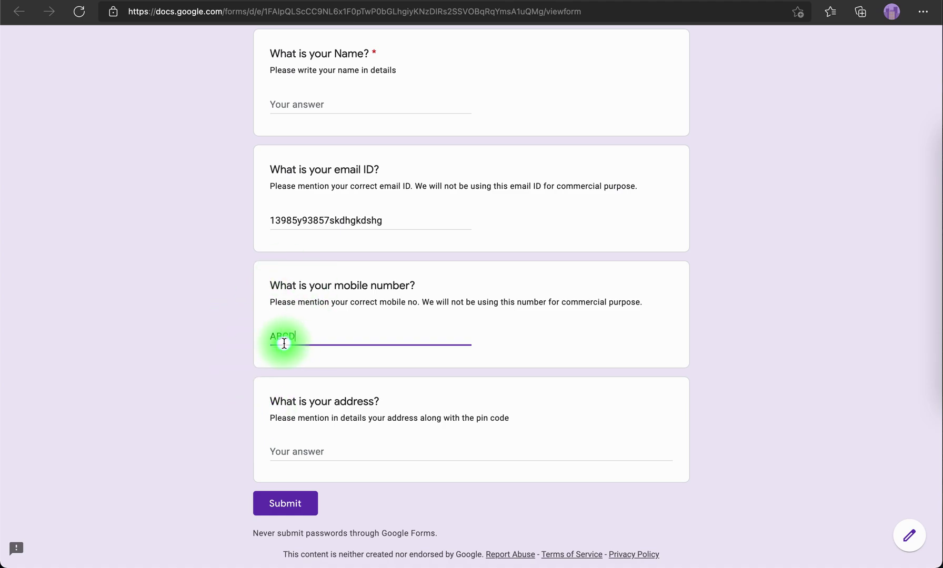
click(189, 398)
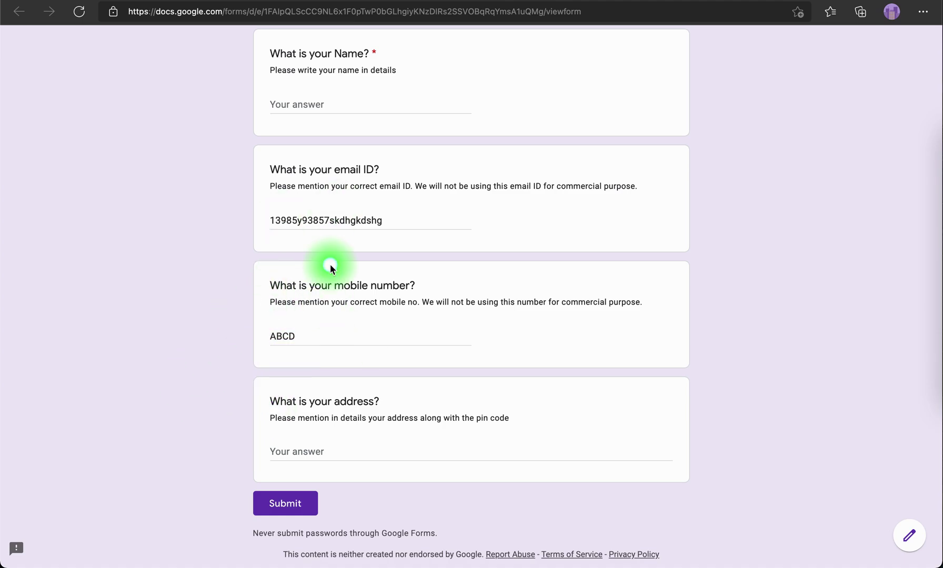
drag(402, 221, 337, 158)
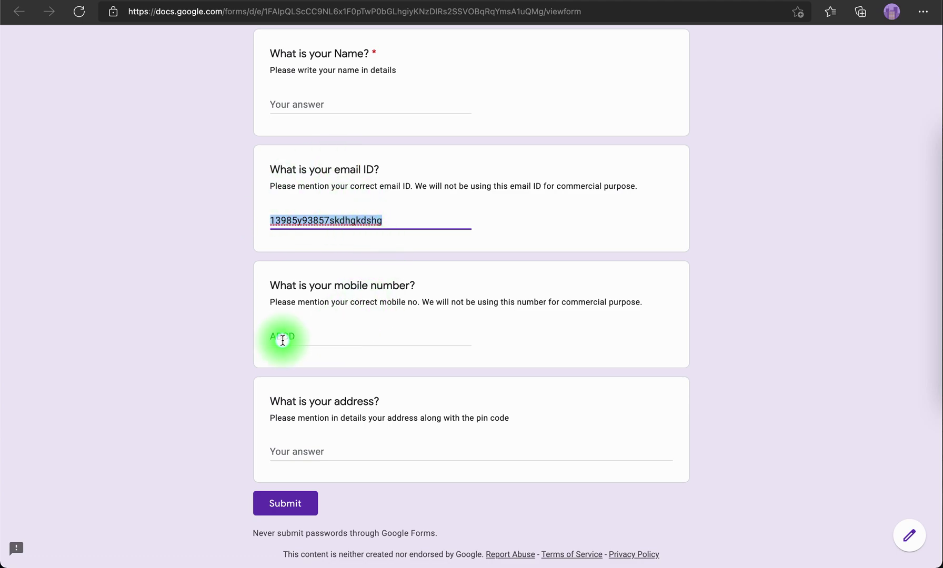
click(300, 336)
drag(300, 337, 255, 337)
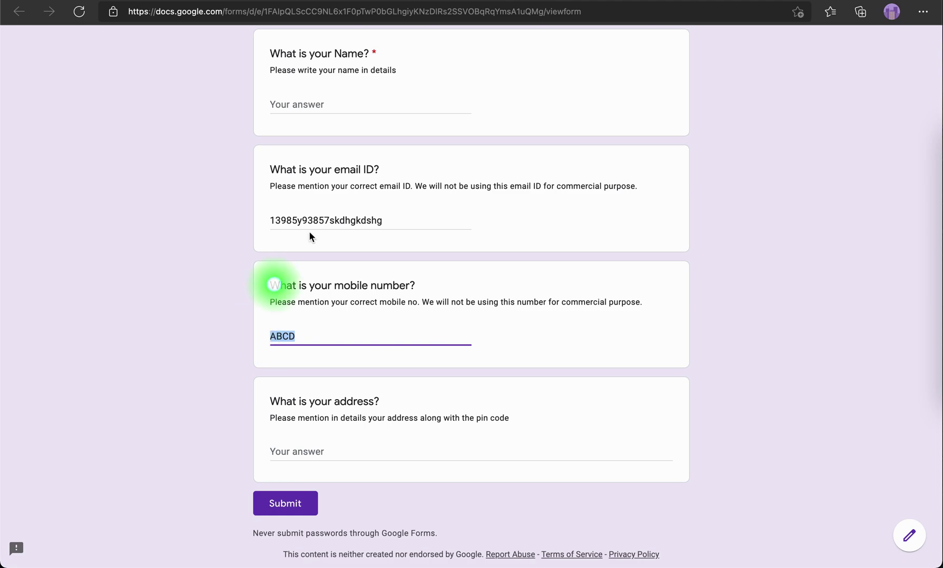
key(super+w)
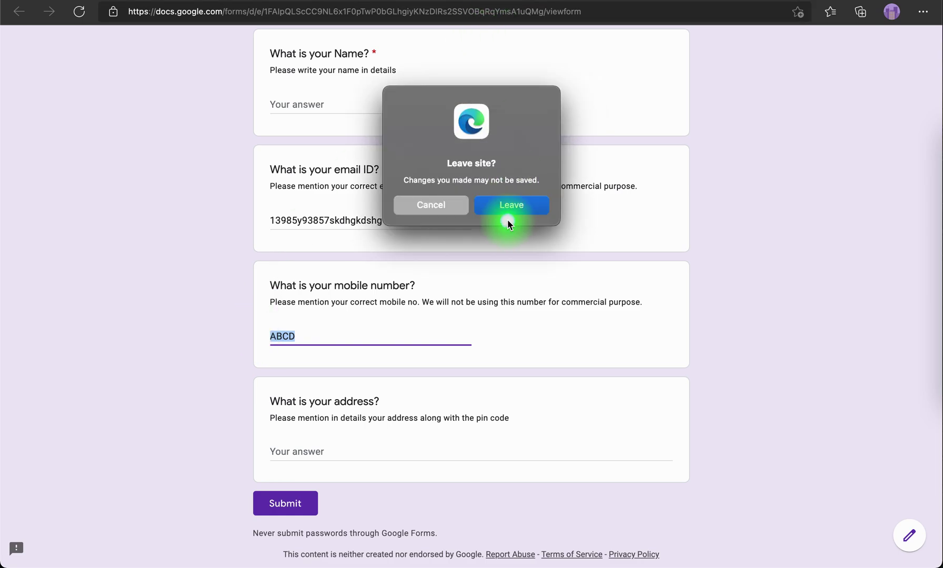
click(506, 199)
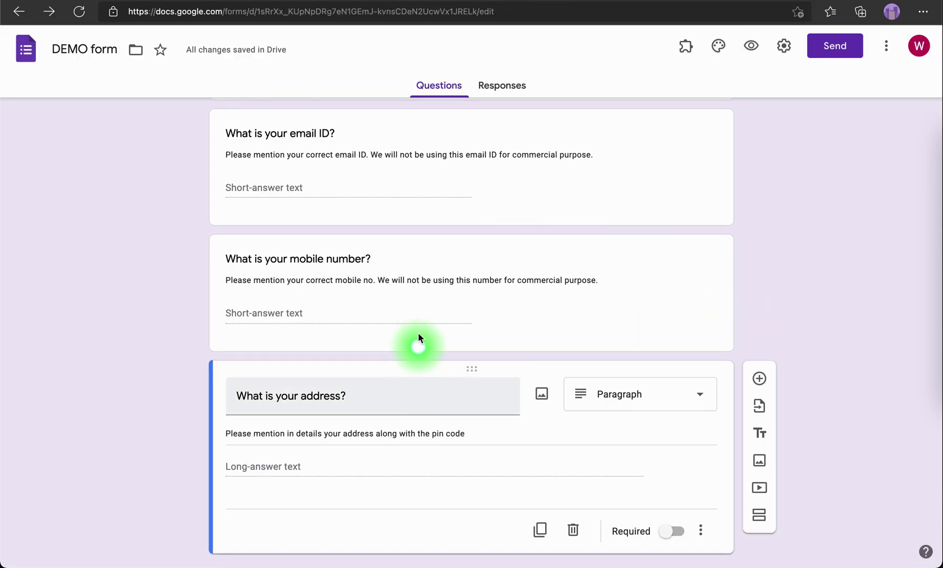
Turn on response validation for the email question
scroll(415, 307, up, 2)
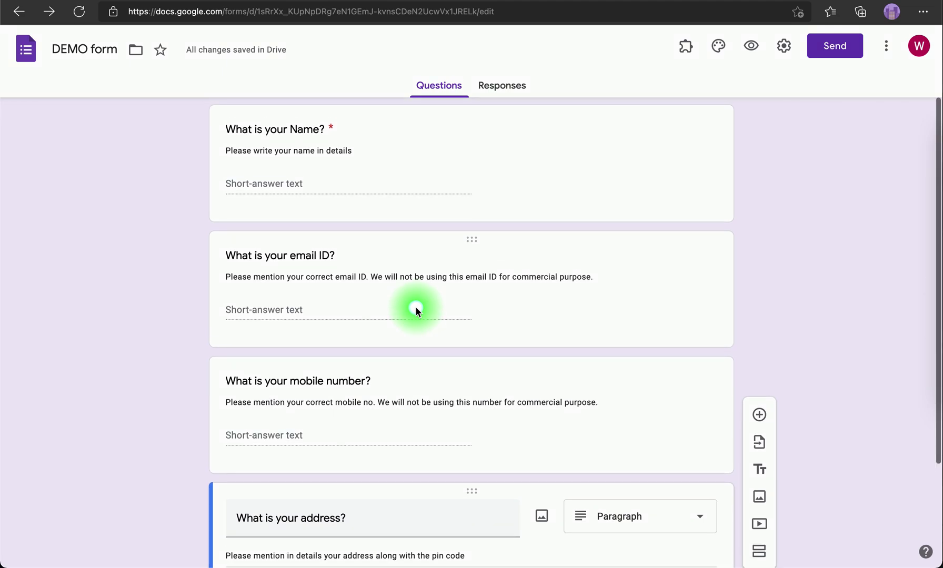
click(281, 180)
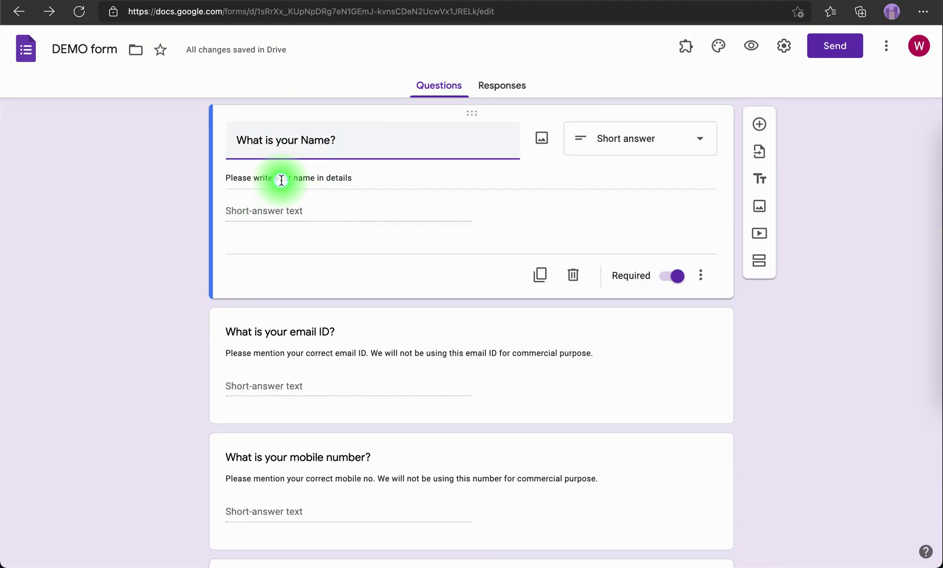
scroll(292, 246, down, 2)
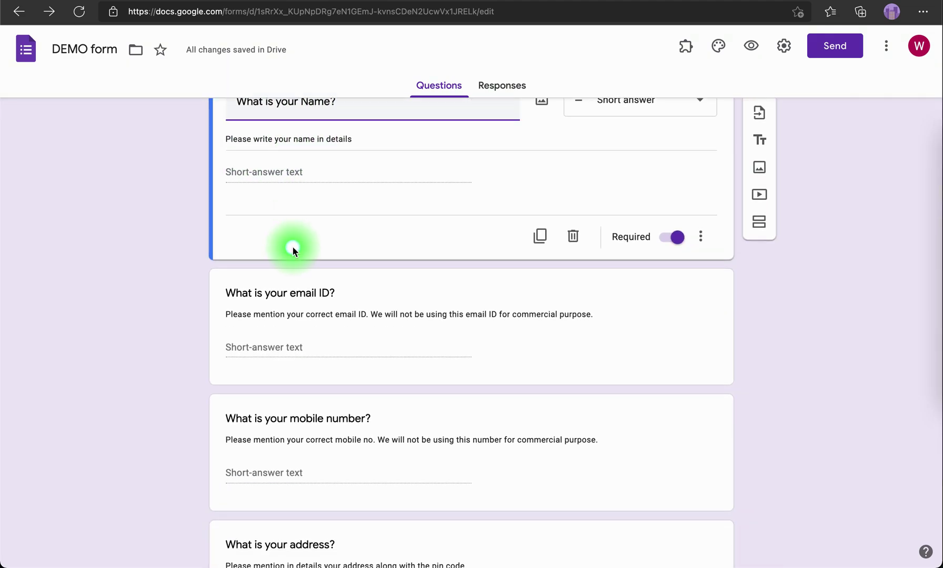
click(254, 290)
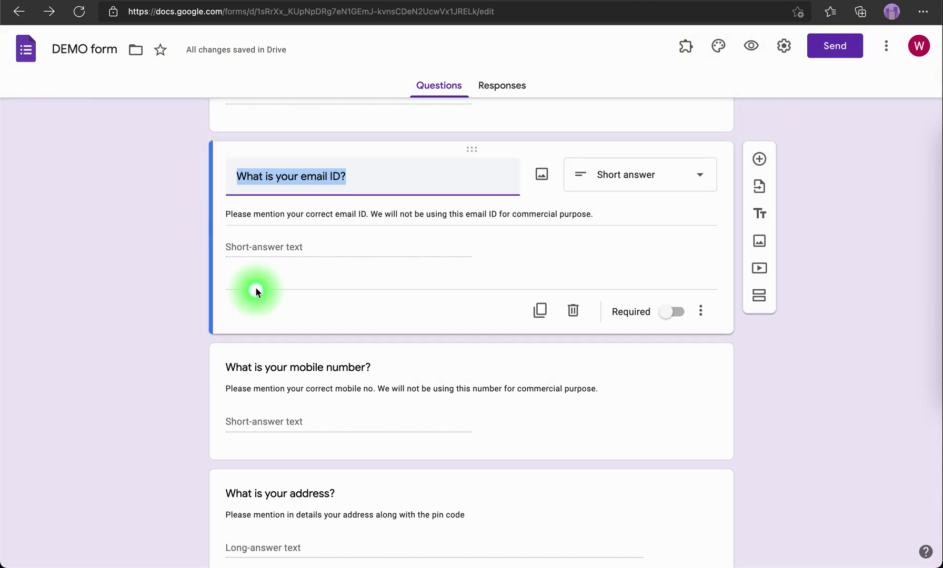
click(700, 313)
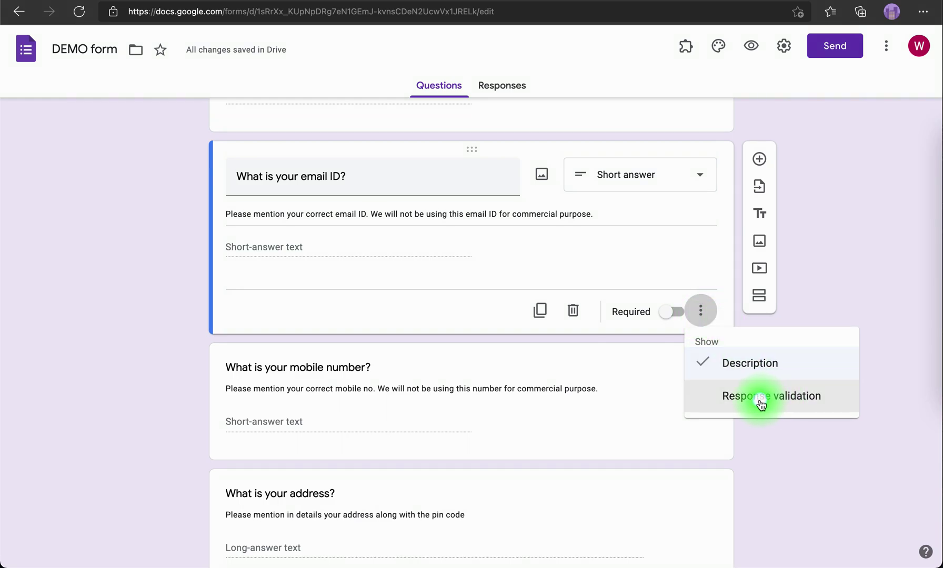
click(761, 399)
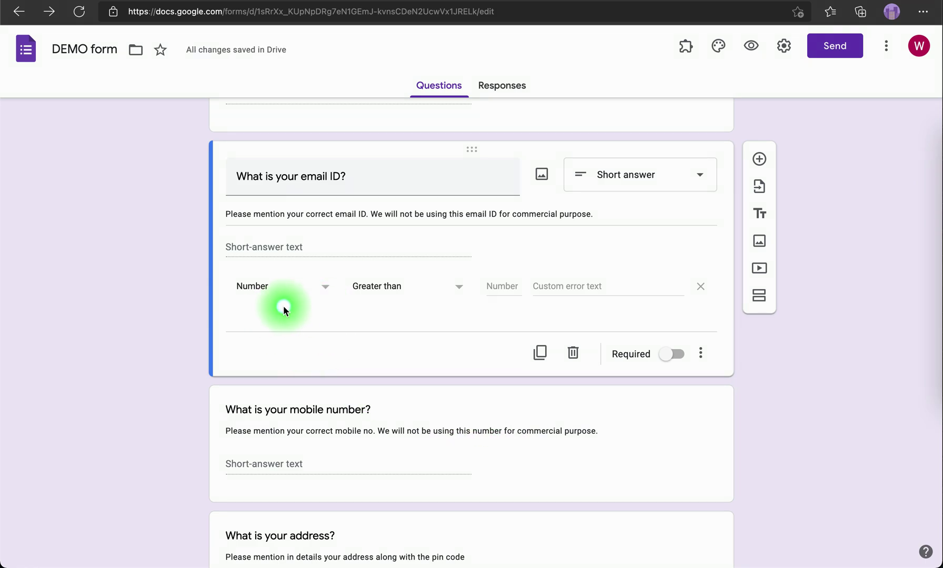
Set the validation to Text › Email with error 'This ID is not correct', then preview
click(700, 353)
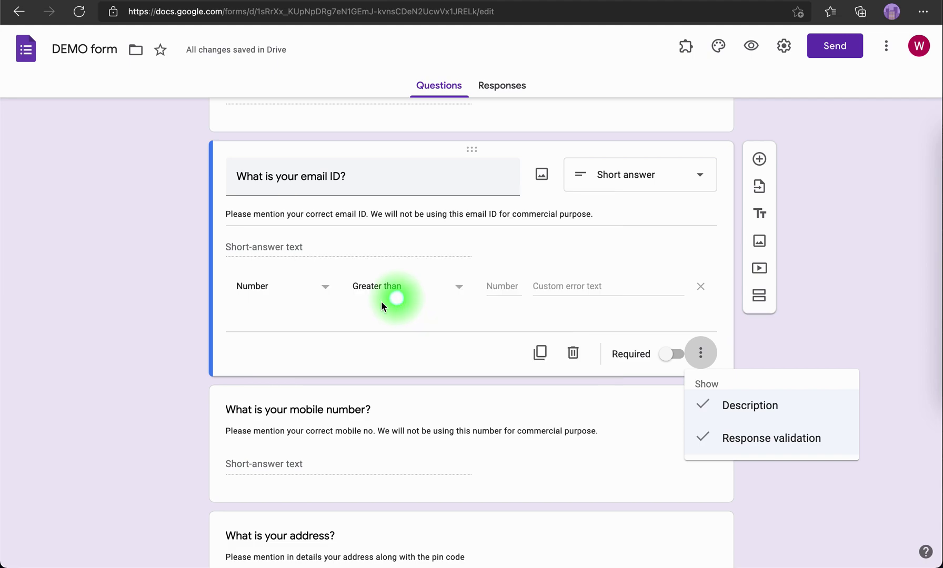
click(324, 291)
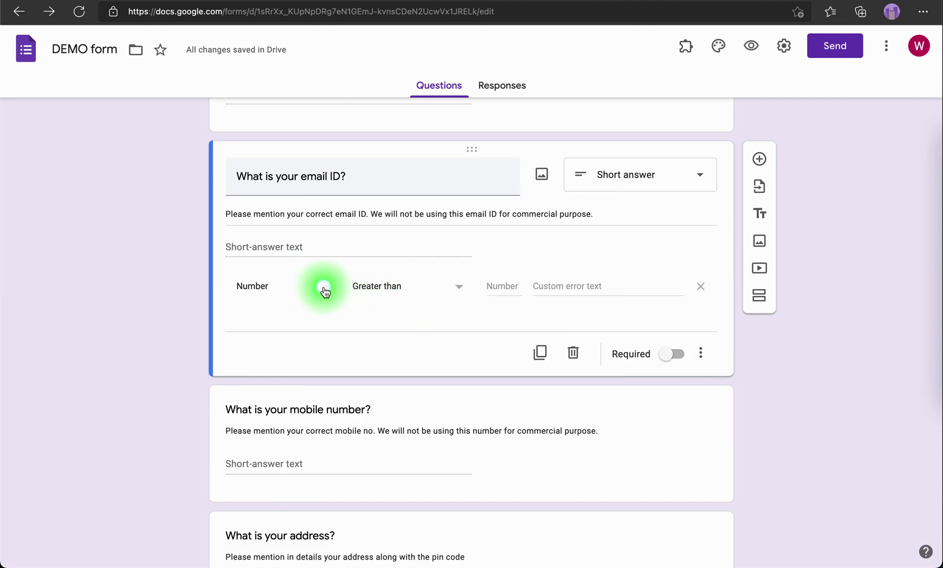
click(324, 290)
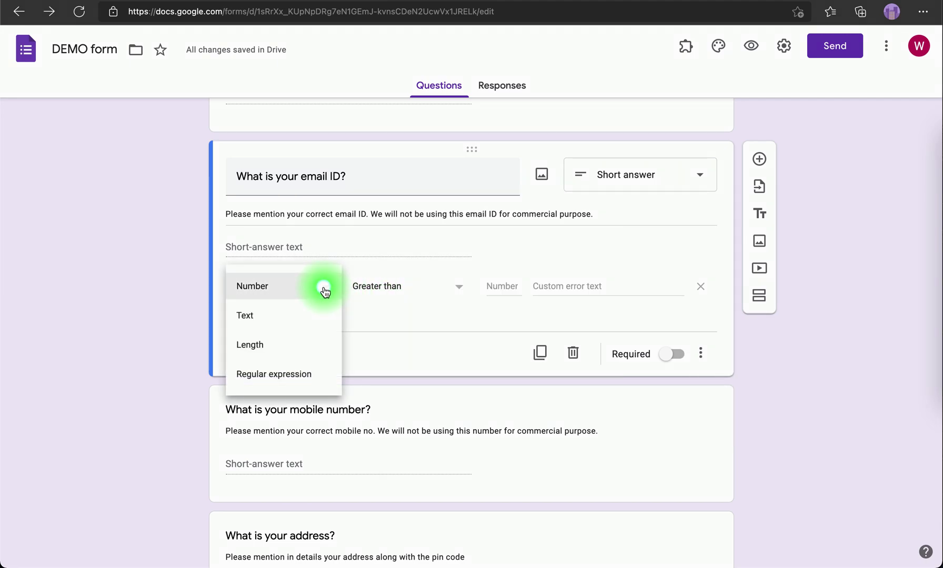
click(282, 322)
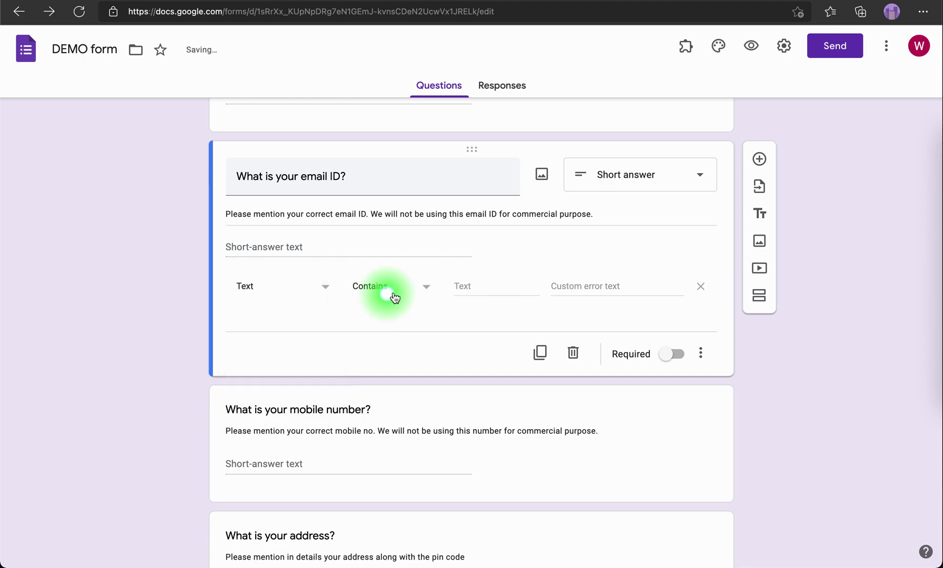
click(424, 288)
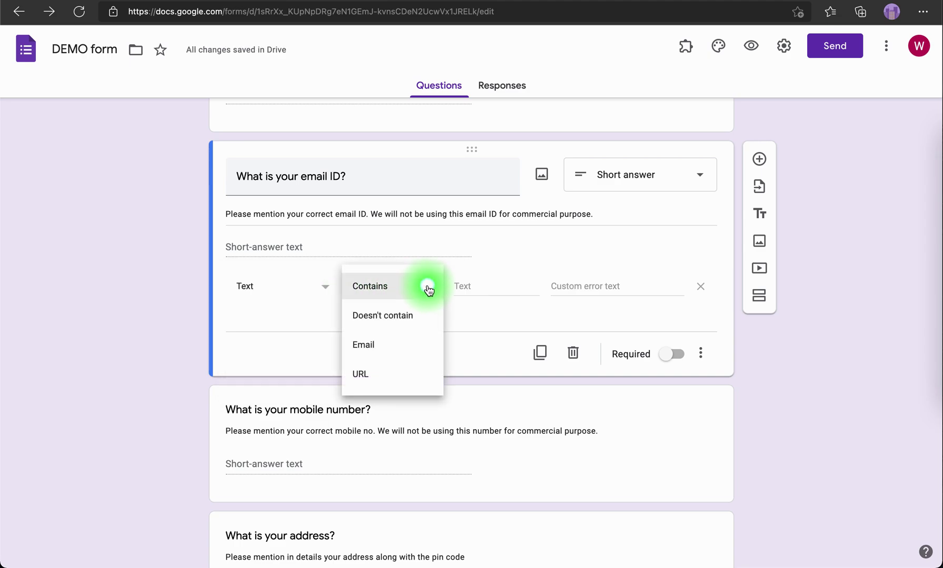
click(401, 349)
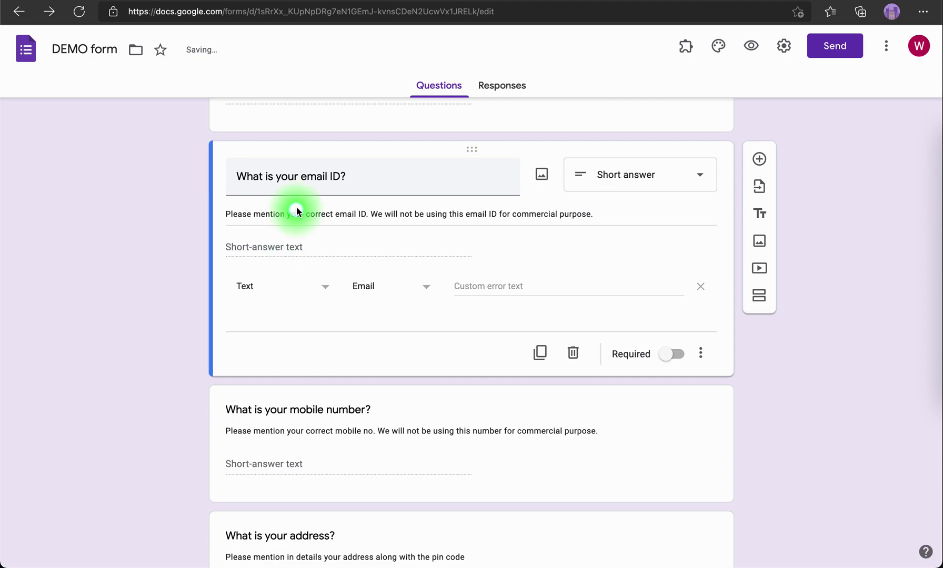
click(479, 285)
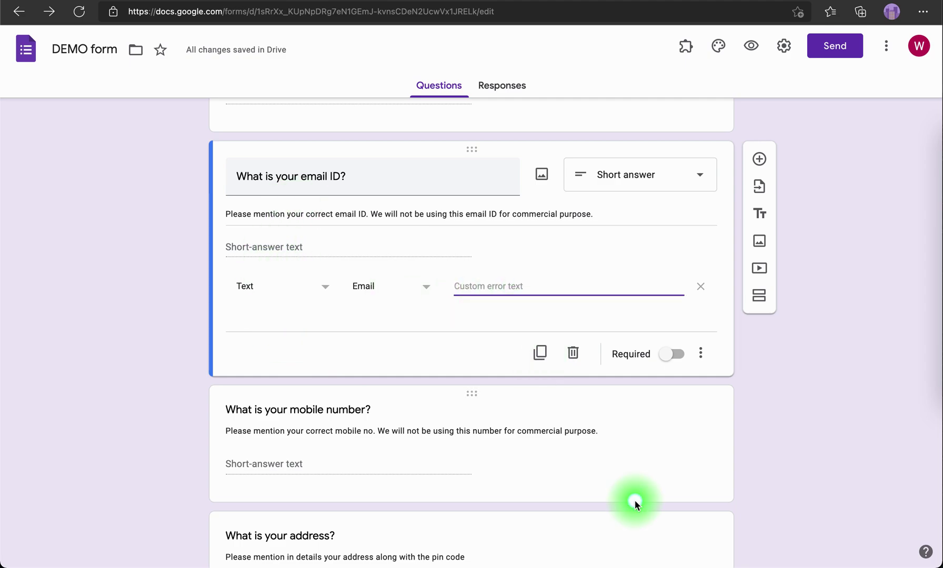
text(This ID is not correct)
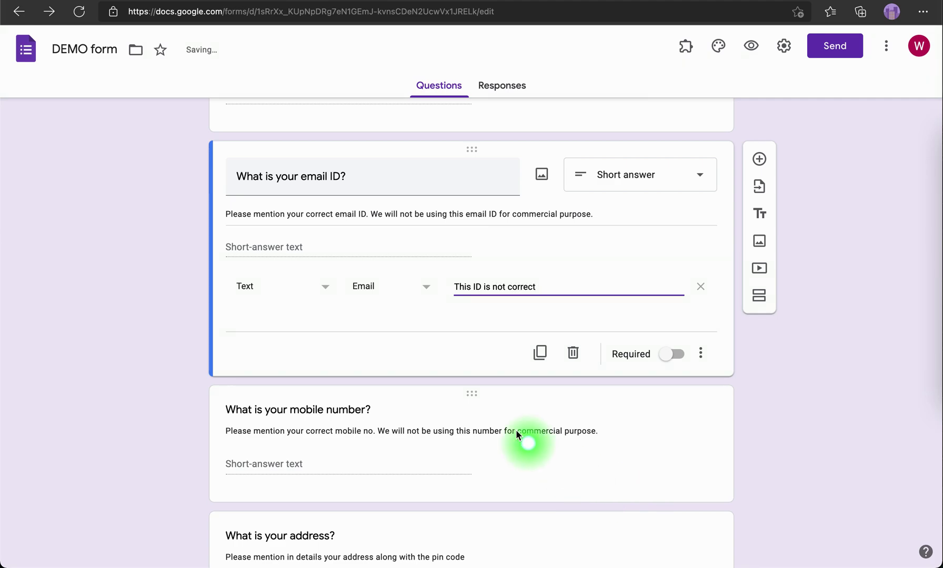
click(751, 46)
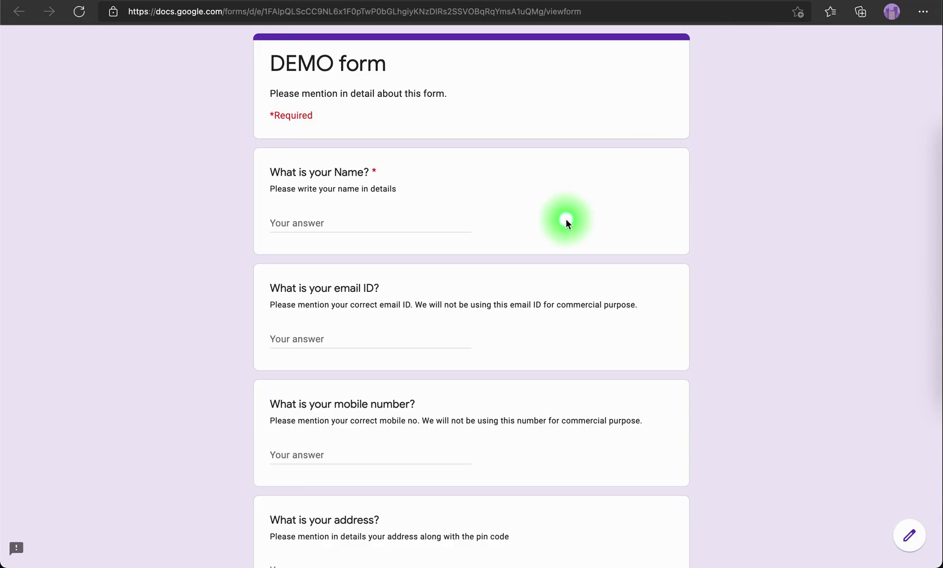
scroll(564, 219, down, 3)
click(309, 197)
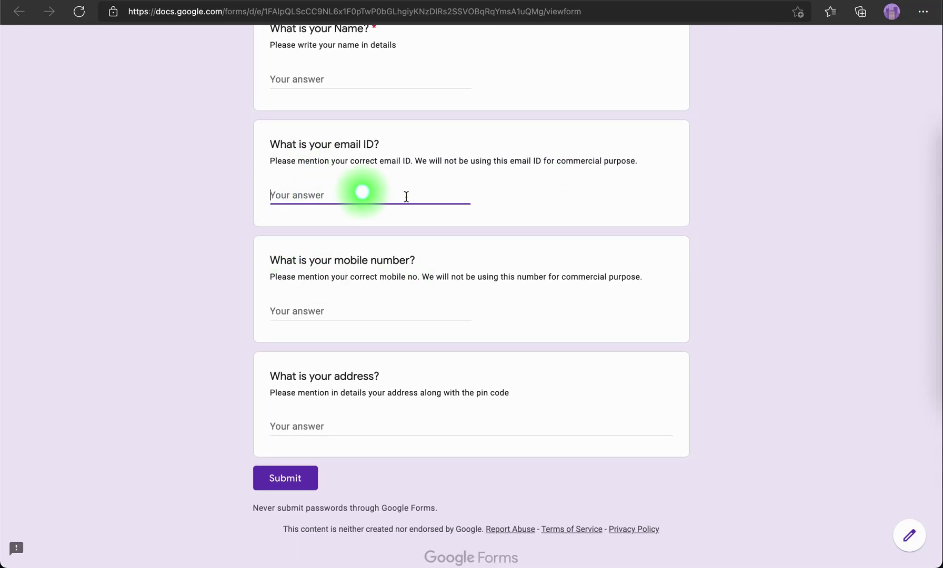
text(2385732894djhsdfjdshfkjds)
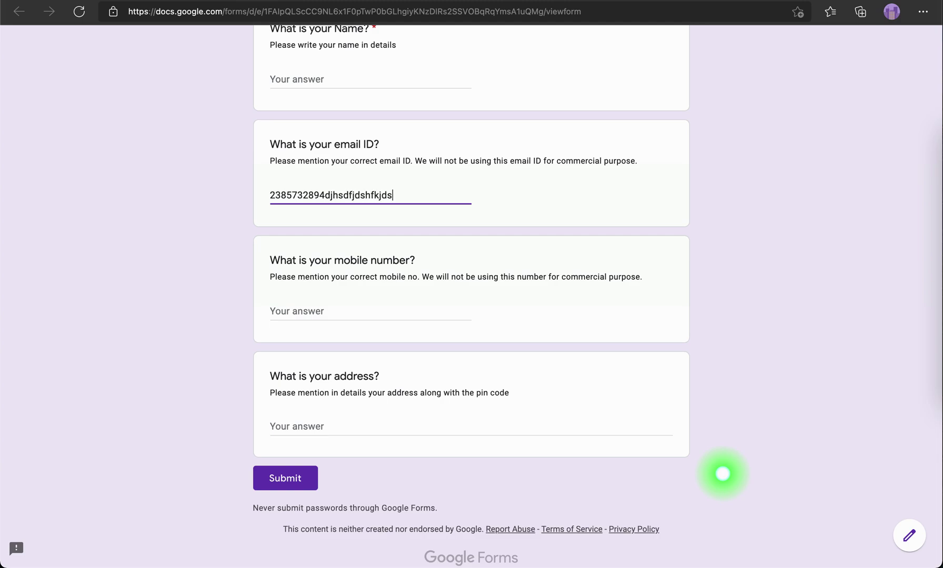
click(336, 308)
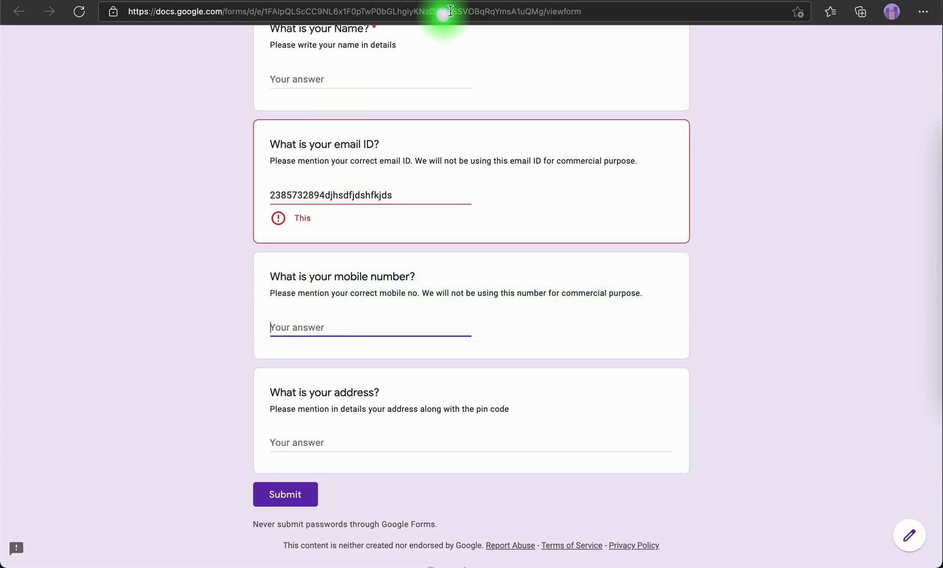
Return to the editor, check the custom error text, and open a fresh preview
key(super+w)
click(503, 196)
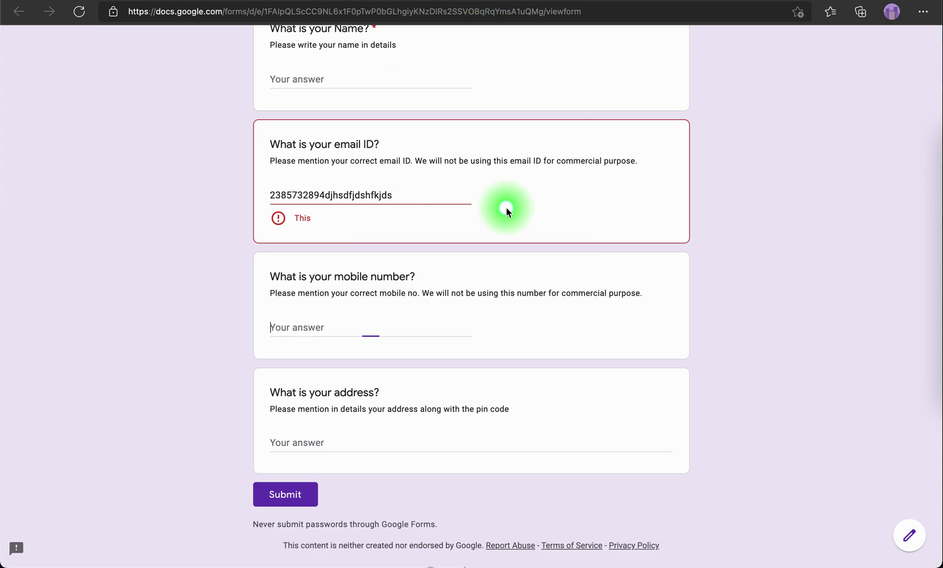
click(558, 288)
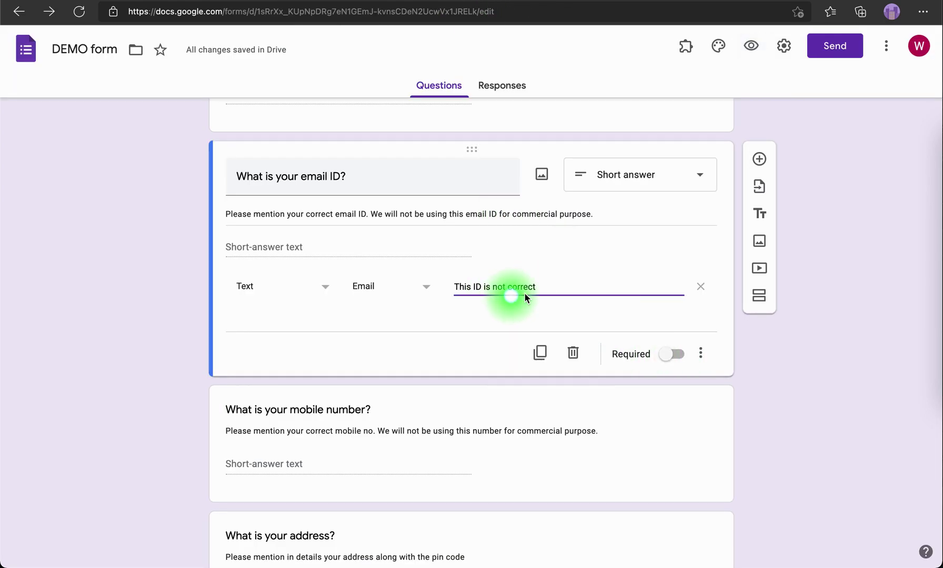
click(750, 46)
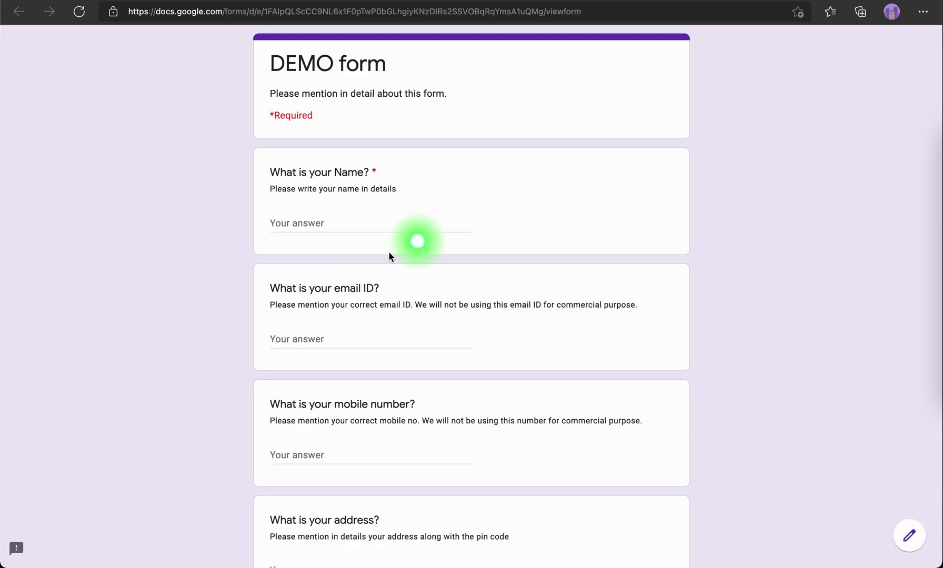
click(322, 336)
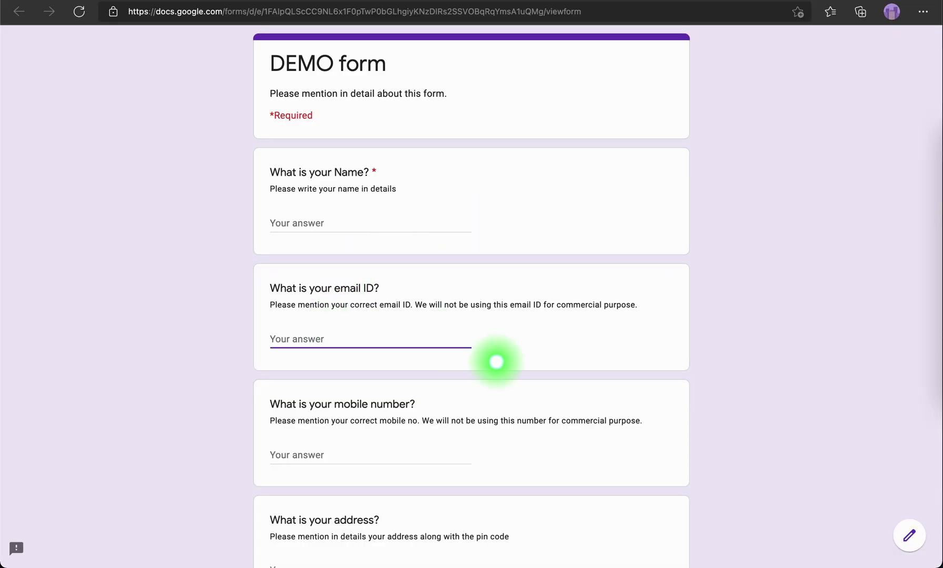
text(adsgafsgsa)
key(Tab)
scroll(328, 429, down, 3)
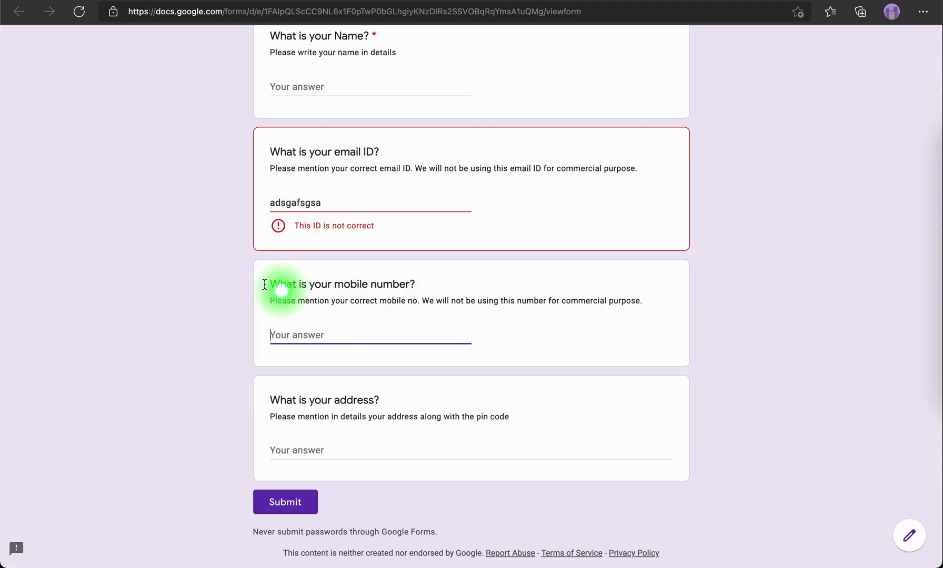
double_click(333, 205)
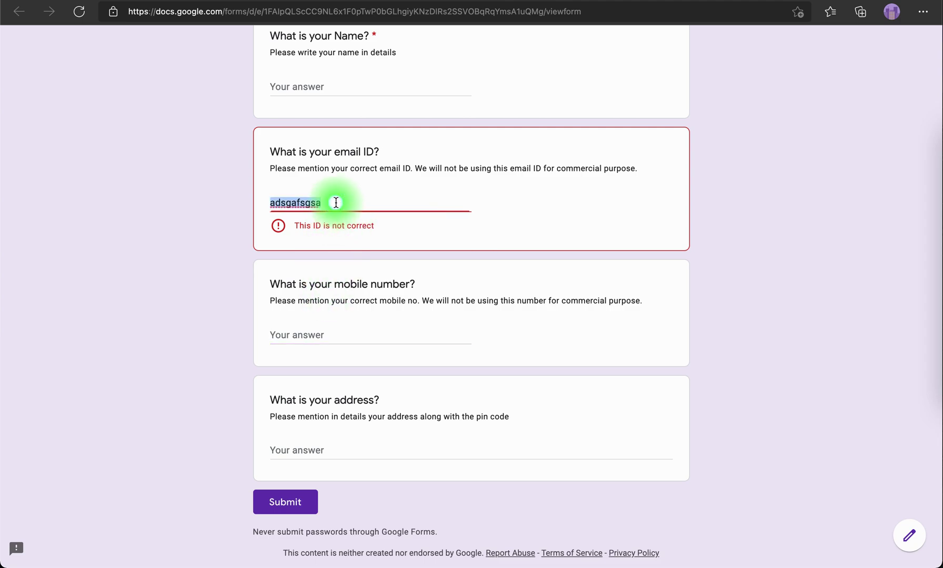
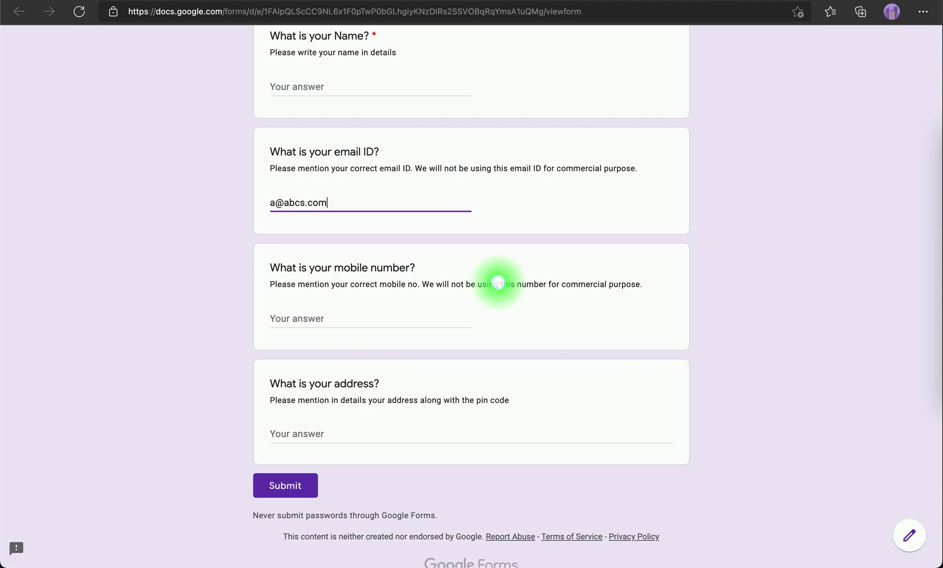
key(Tab)
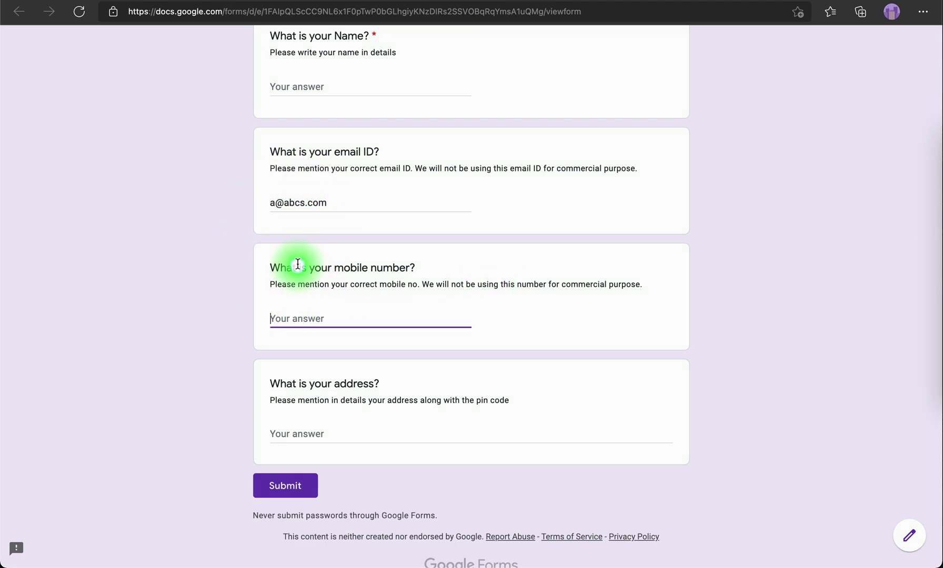
click(283, 203)
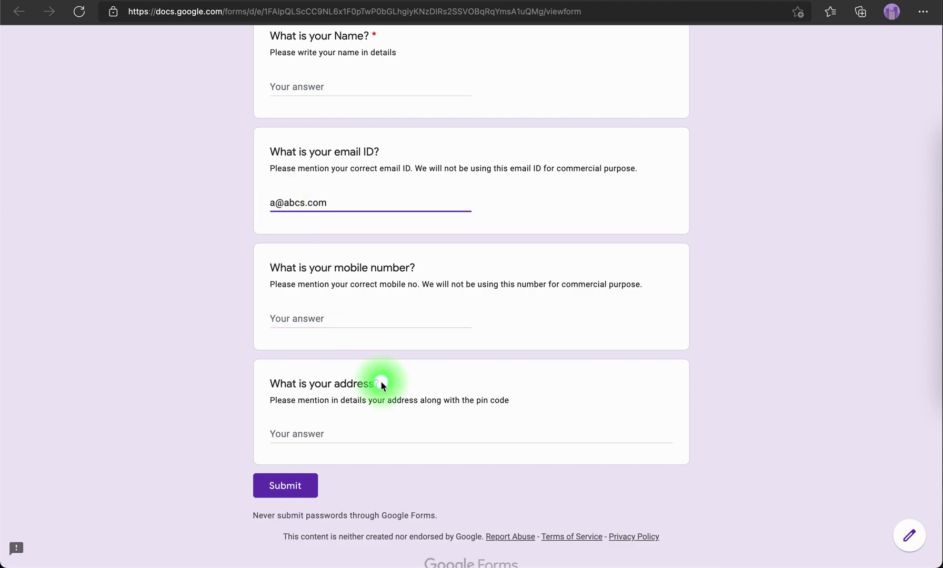
key(Tab)
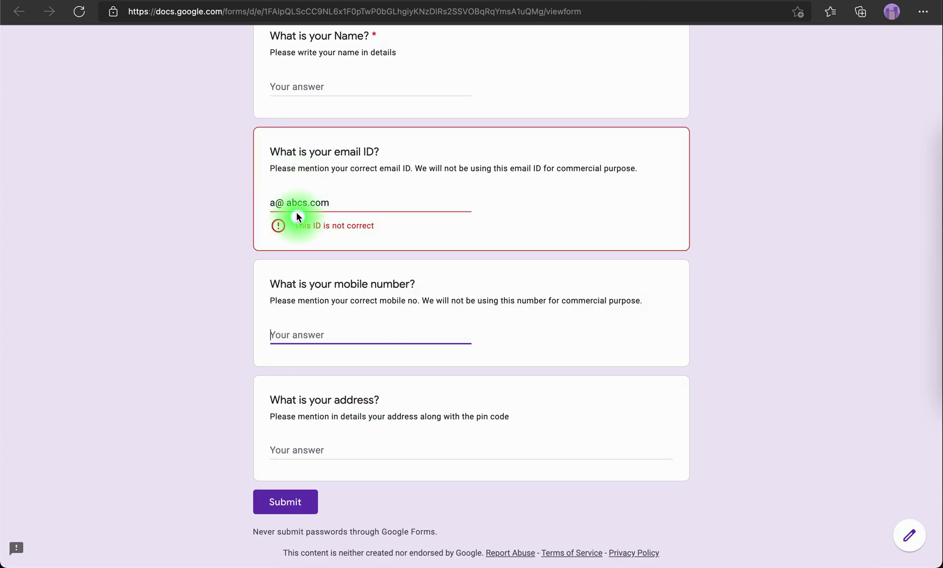
click(286, 204)
key(BackSpace)
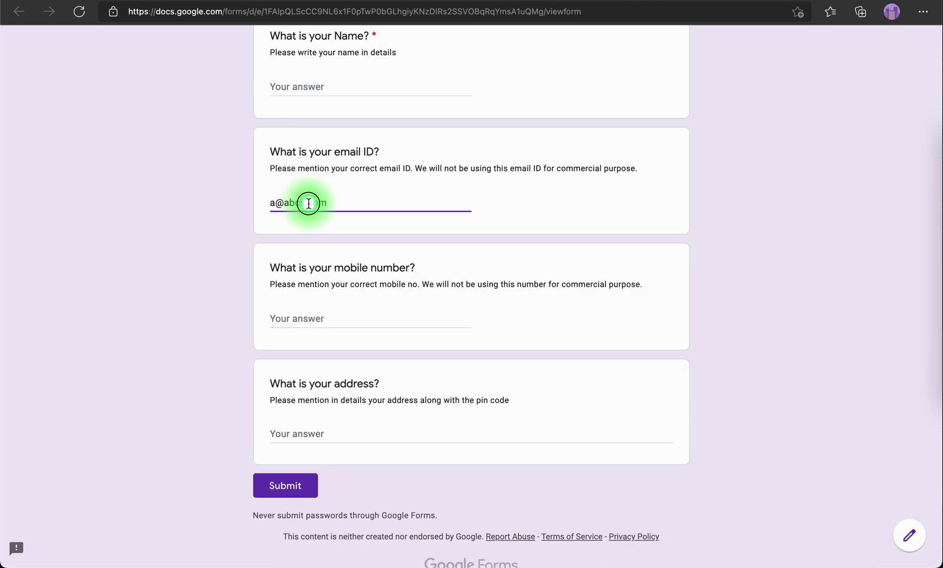
click(164, 327)
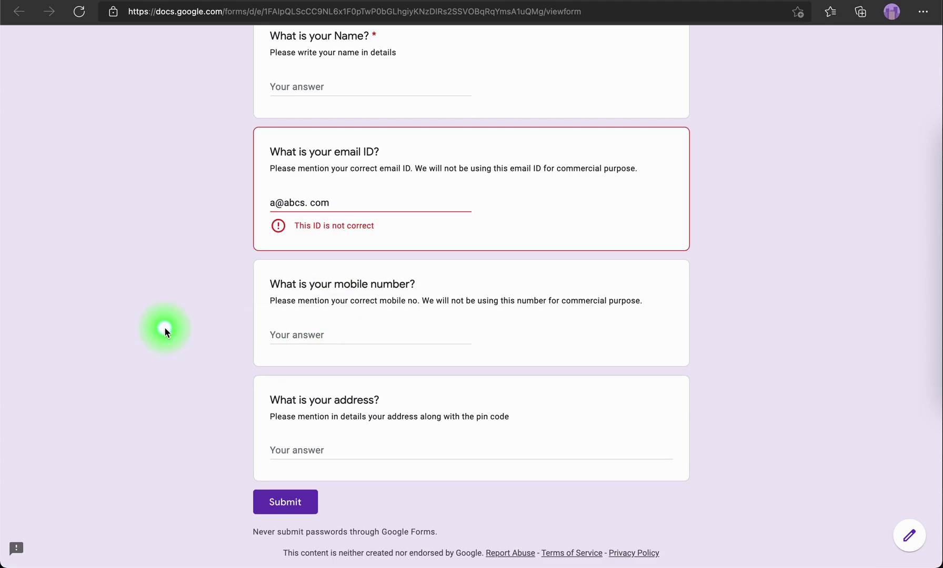
key(super+z)
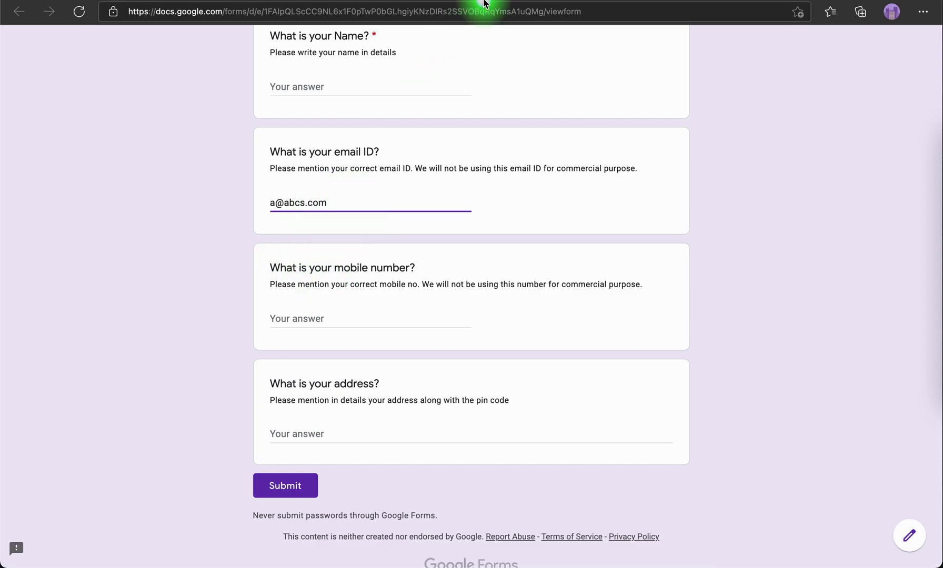
Enter 'sdfhsdfh' as the mobile number, then leave the preview for the editor
click(350, 319)
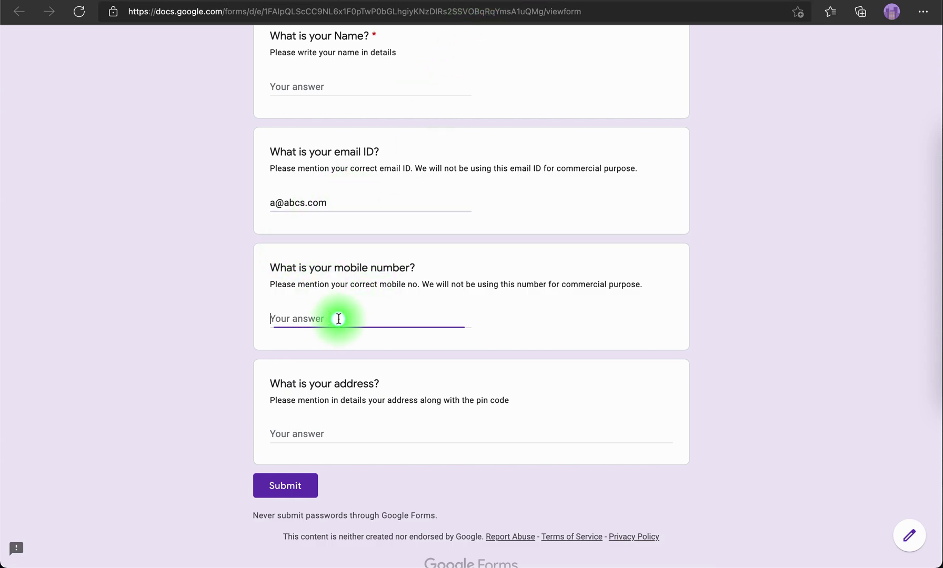
text(sdfhsdfhsdgh)
click(494, 467)
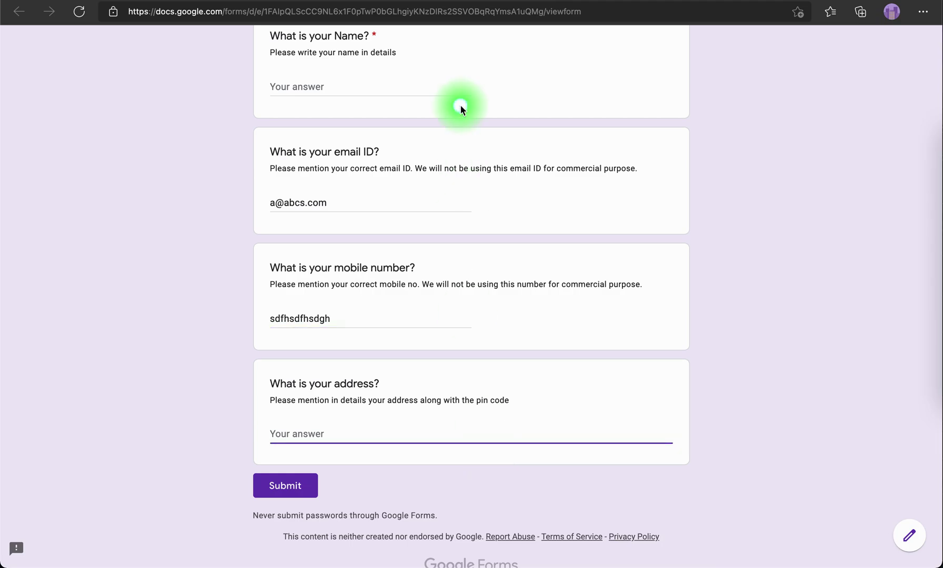
key(super+bracketleft)
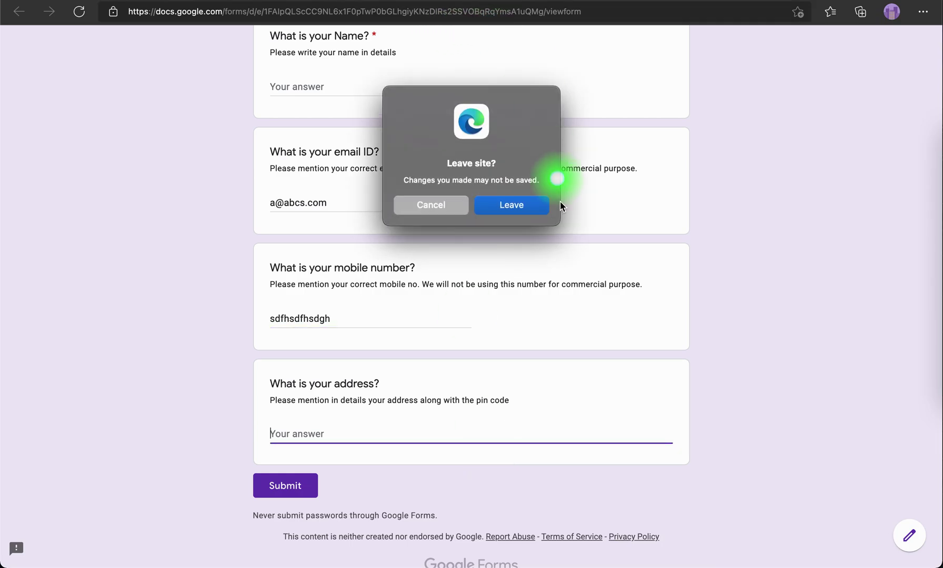
click(529, 206)
Add Number-type response validation to the mobile number question
scroll(479, 335, down, 2)
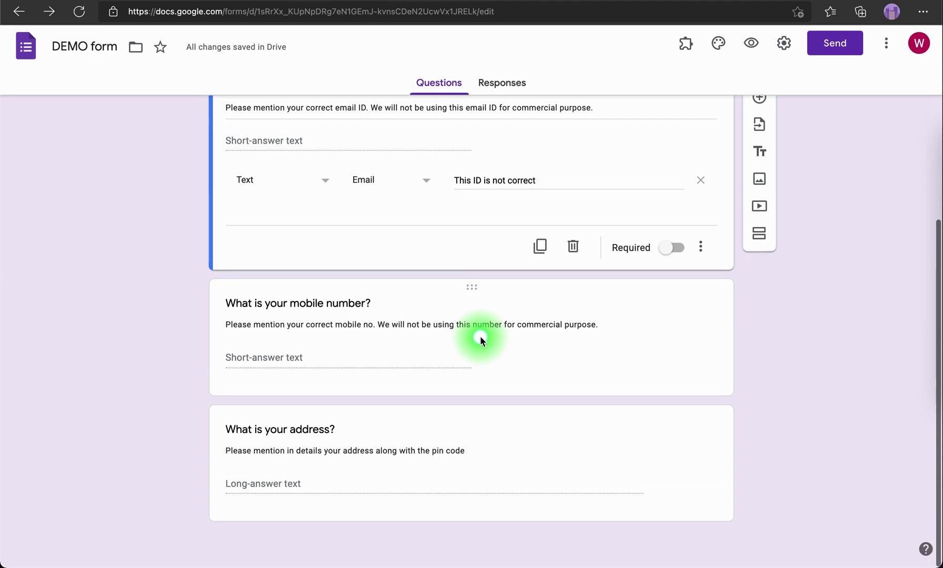
click(295, 361)
click(595, 410)
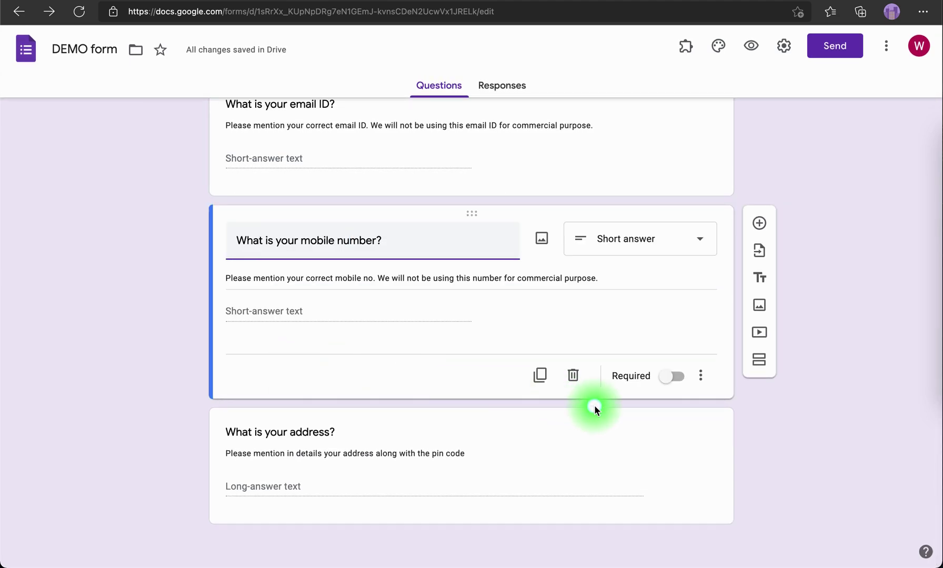
click(696, 379)
click(734, 458)
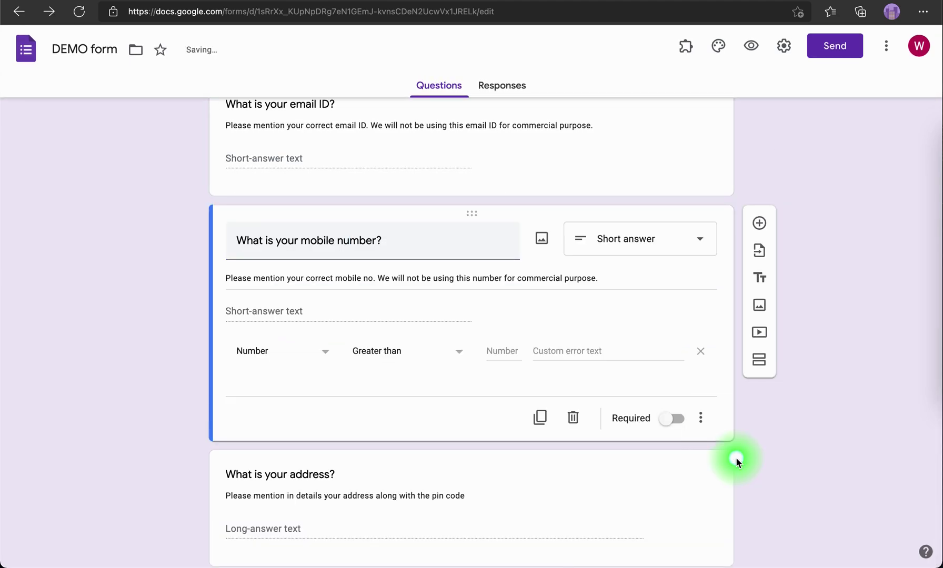
click(324, 353)
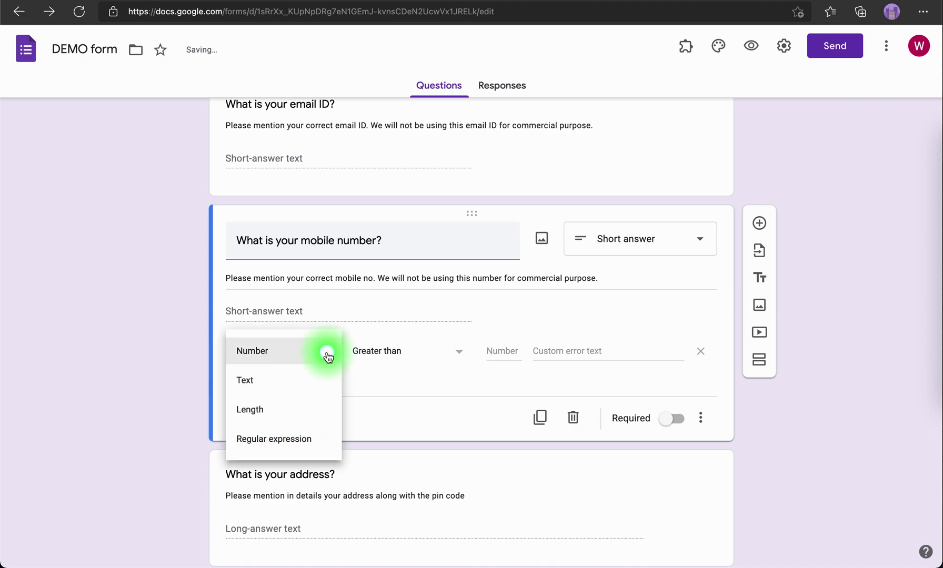
click(277, 352)
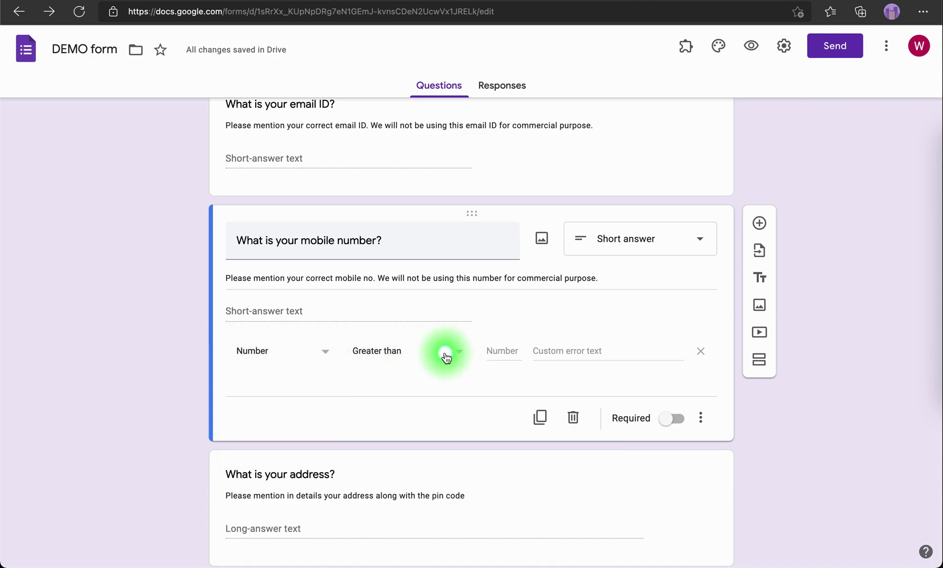
Require a number greater than 6000, with the error 'Enter the correct mobile number'
click(504, 351)
text(6)
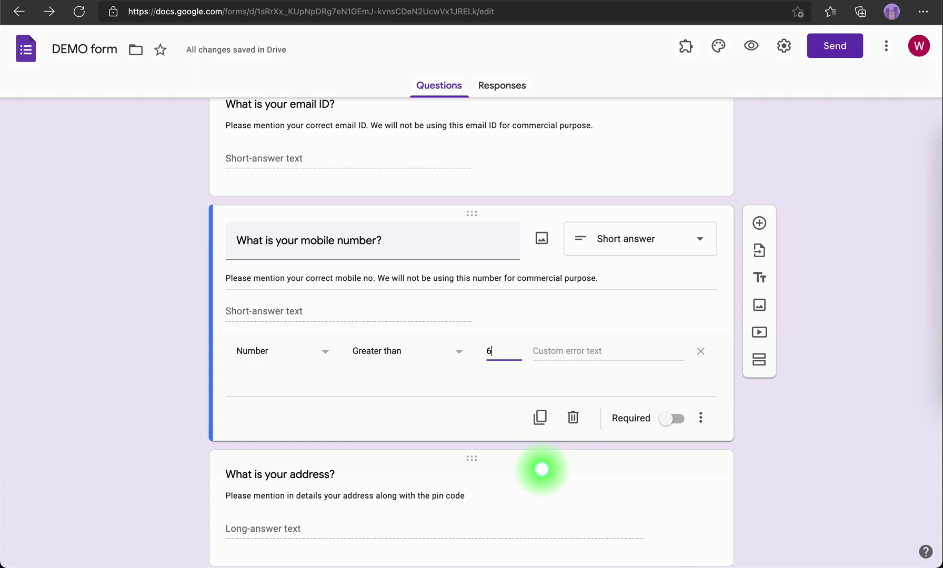
text(0000000)
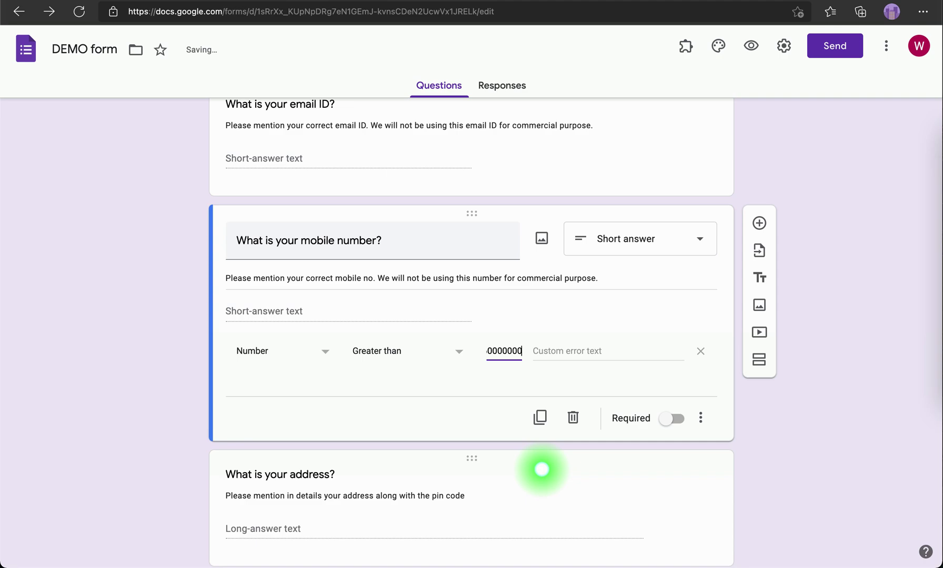
click(568, 351)
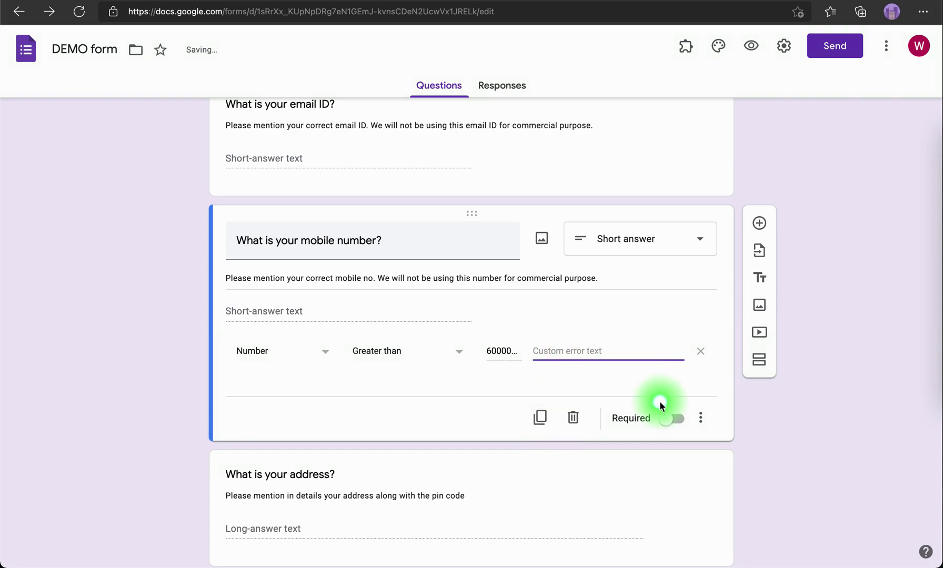
text(Enter the correct mobile number)
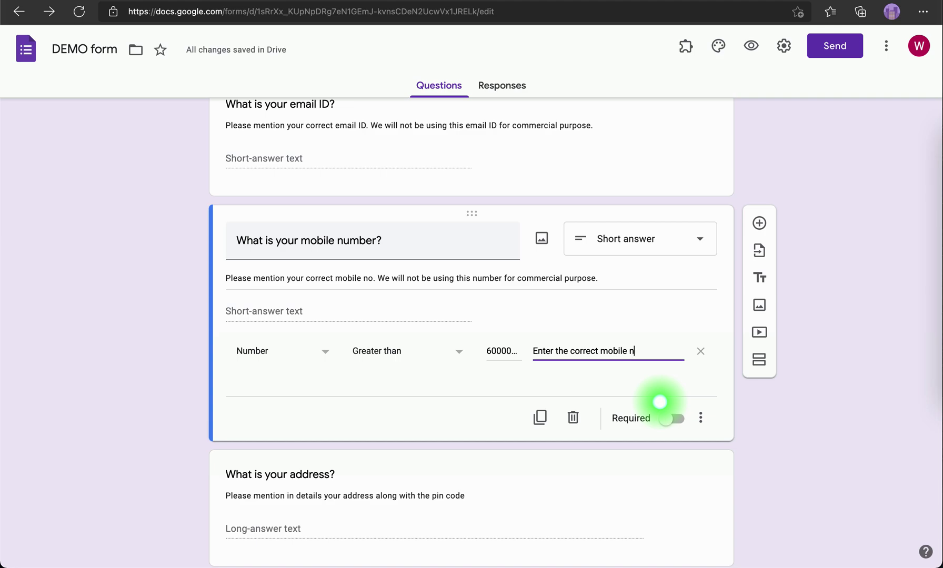
click(750, 45)
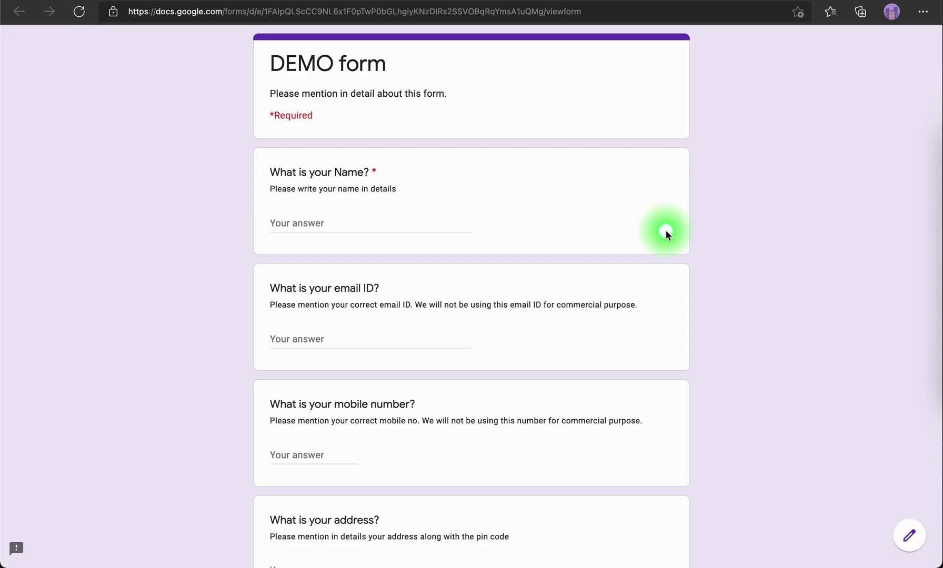
In the preview, answer the mobile question with letters 'wqetewqt' to trigger the validation error
scroll(513, 313, down, 5)
click(307, 308)
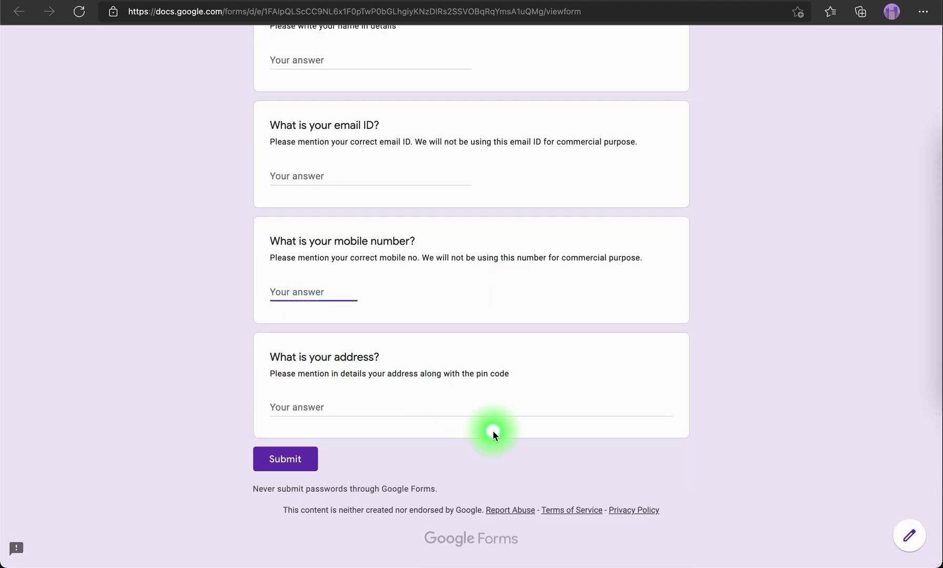
text(wqetewqt)
click(492, 431)
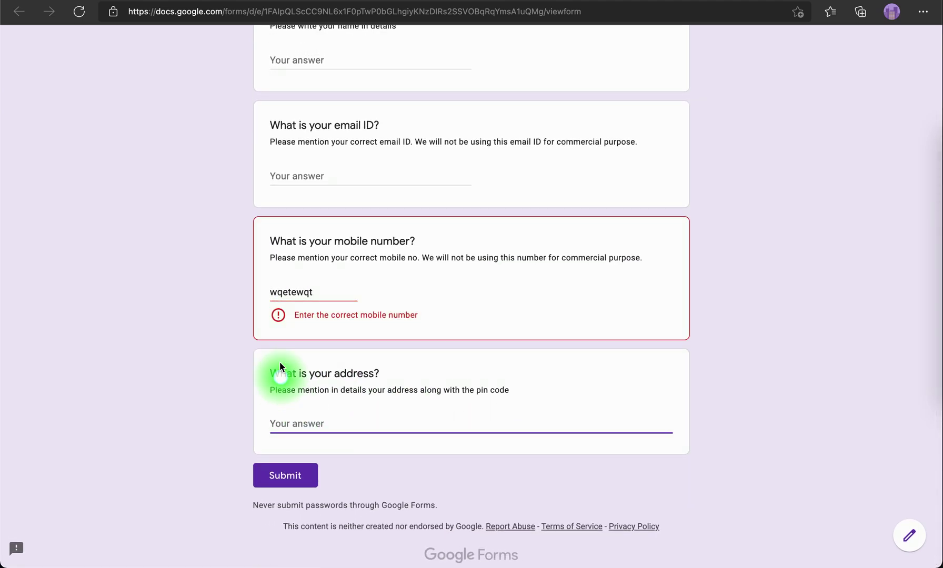
Retry with '1', then enter a ten-digit mobile number that passes, and leave the preview
double_click(319, 293)
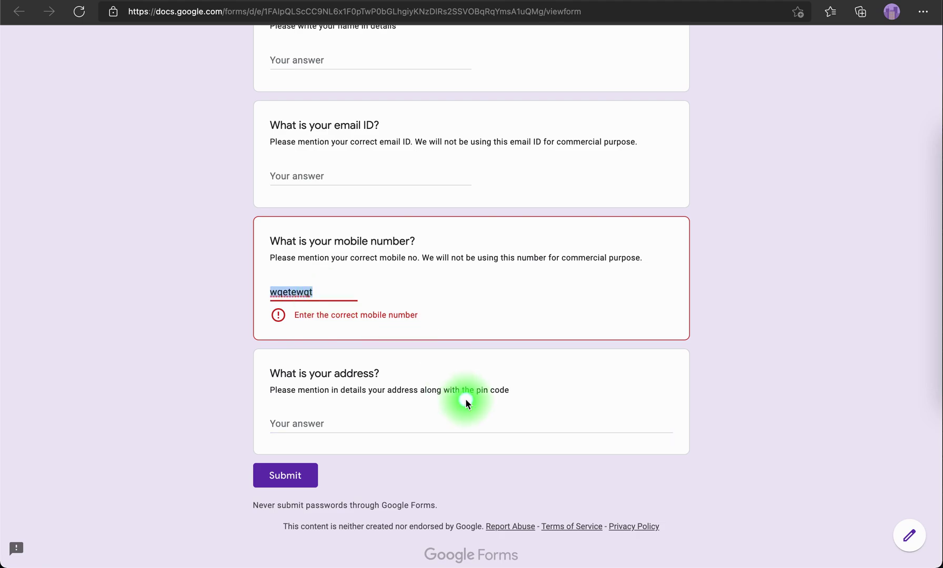
click(473, 428)
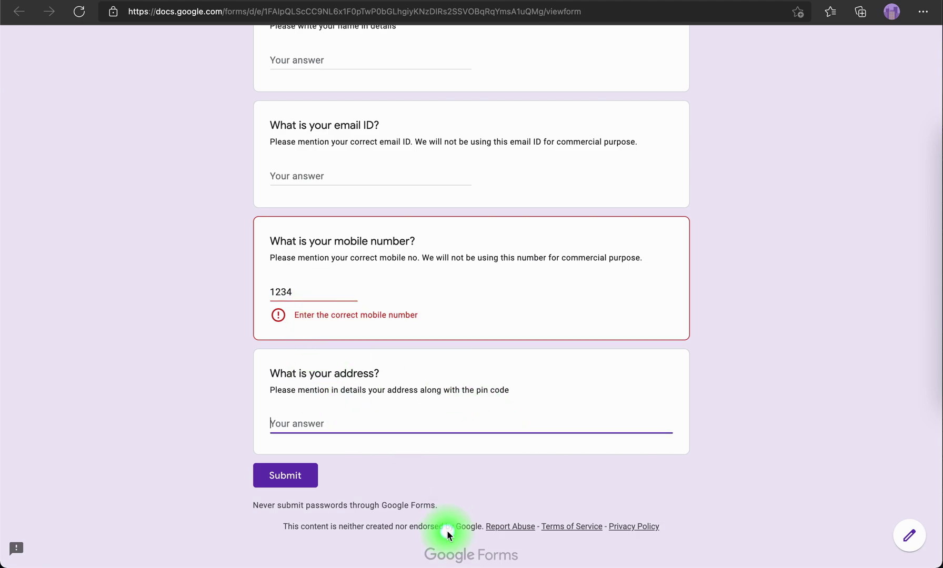
double_click(307, 292)
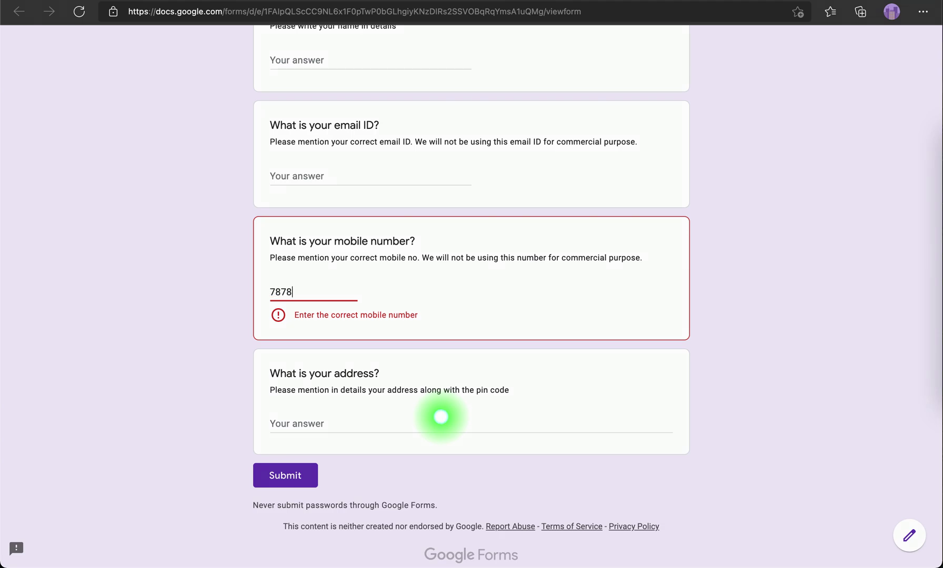
click(440, 416)
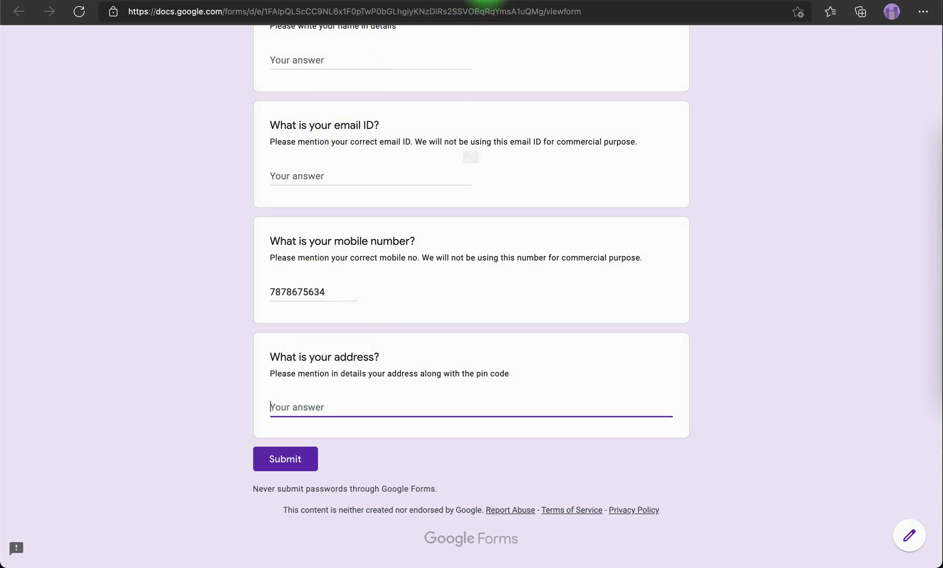
click(484, 2)
click(511, 207)
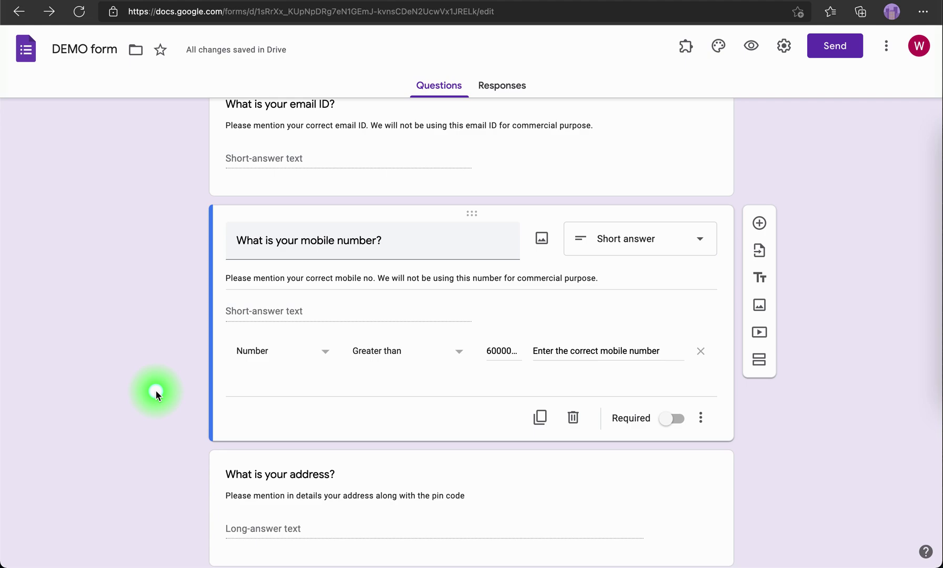
scroll(326, 390, up, 1)
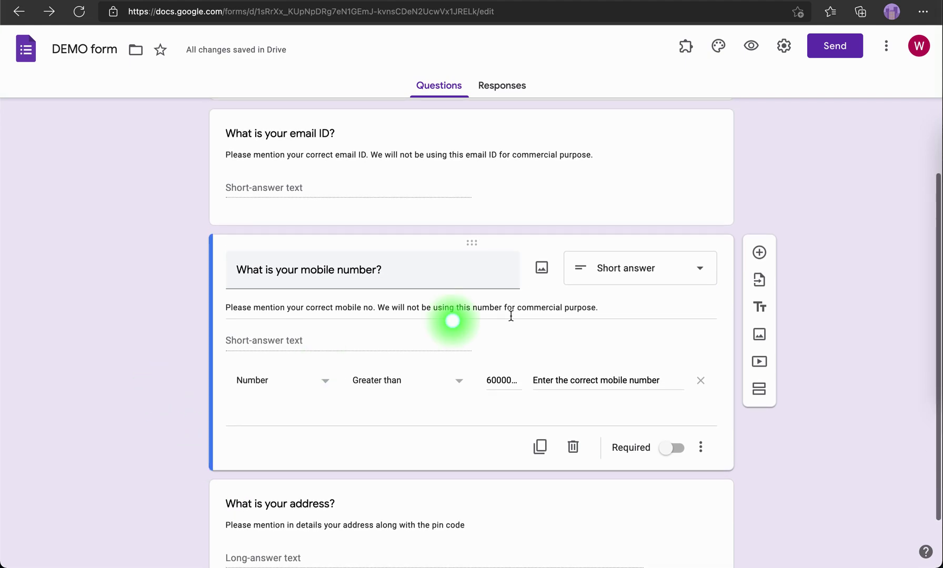
click(651, 283)
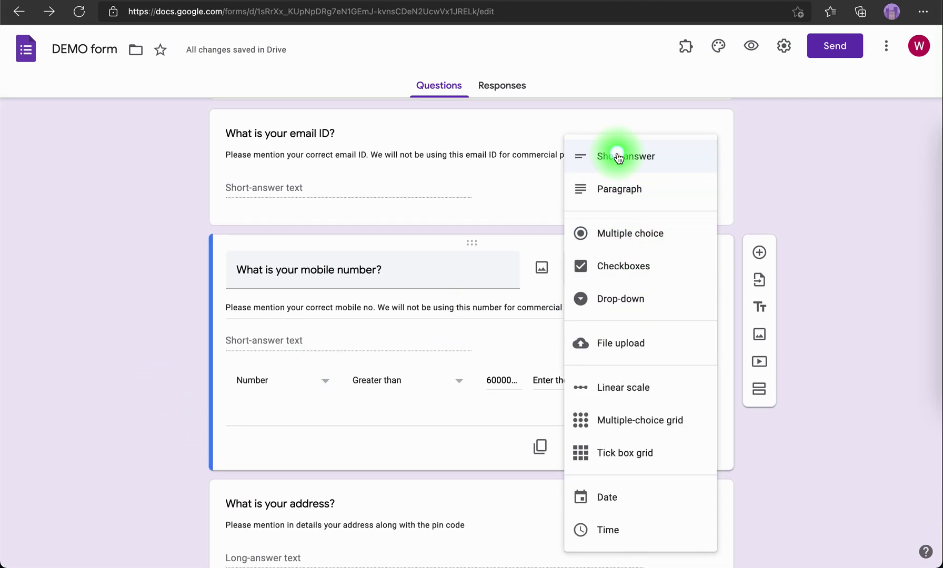
click(795, 504)
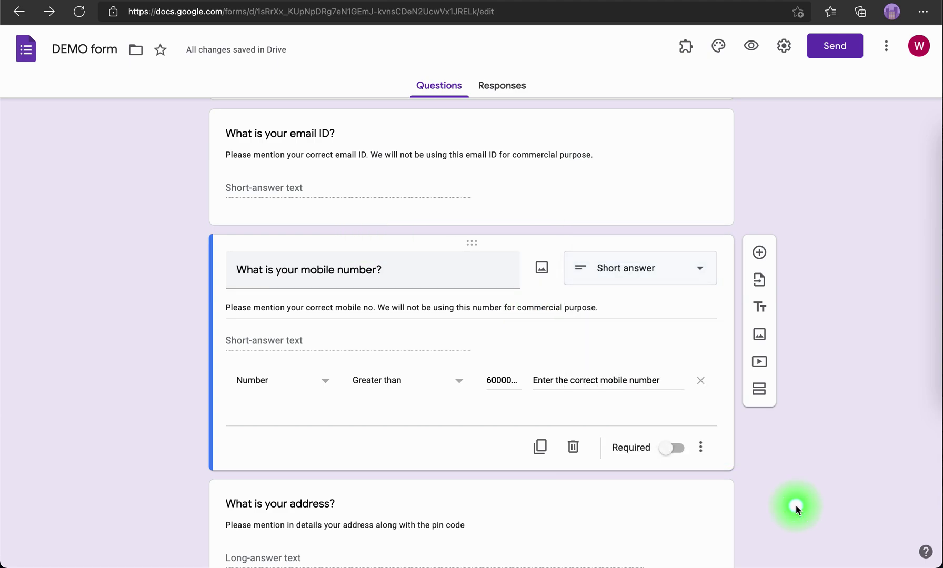
click(700, 446)
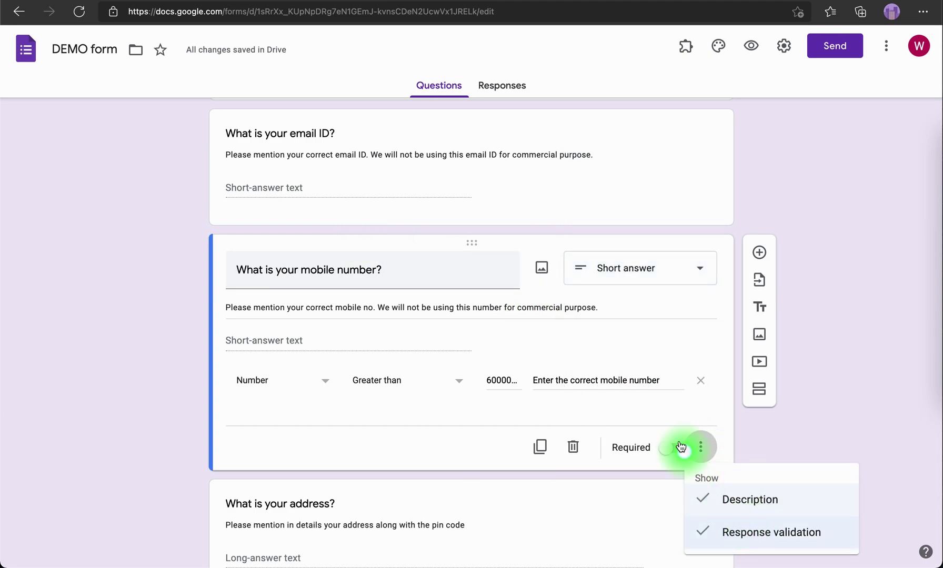
click(790, 442)
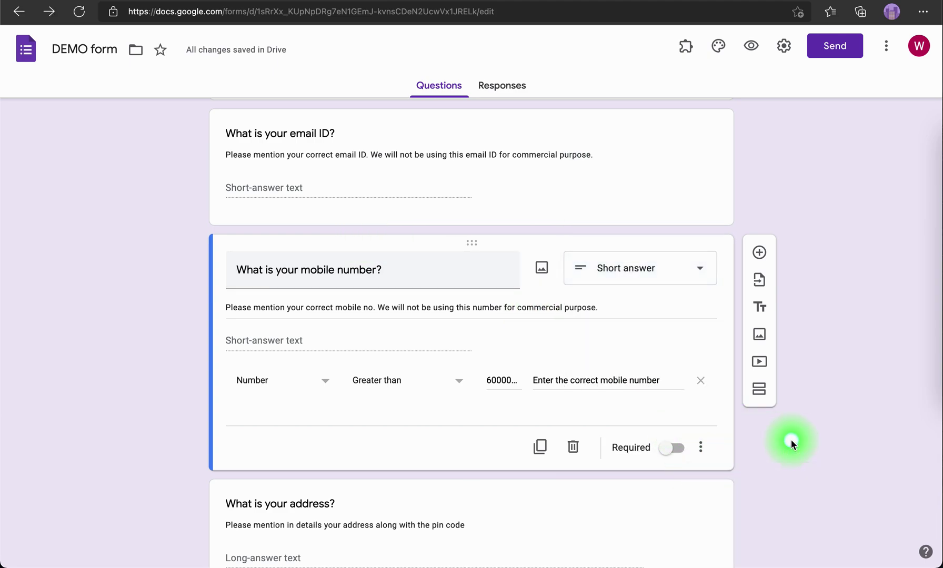
scroll(564, 397, up, 5)
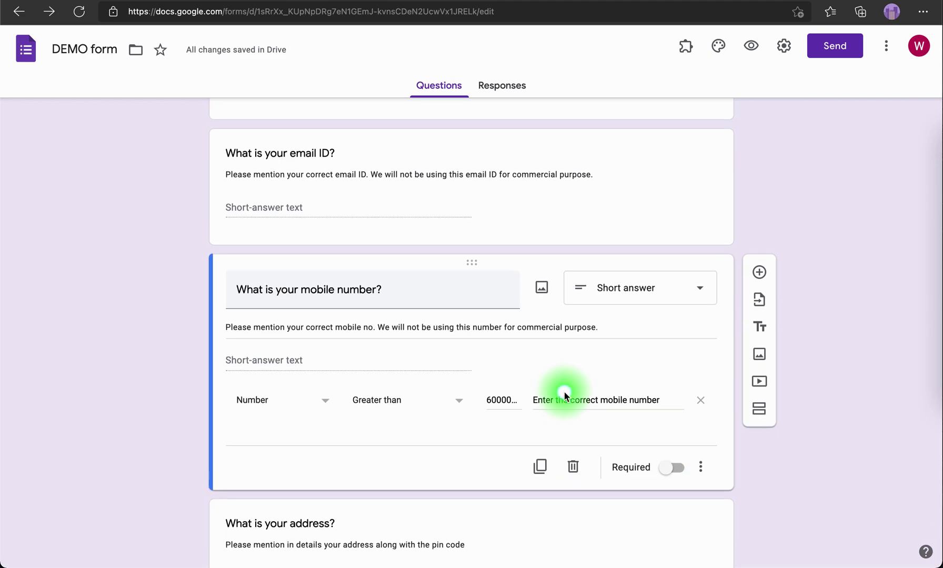